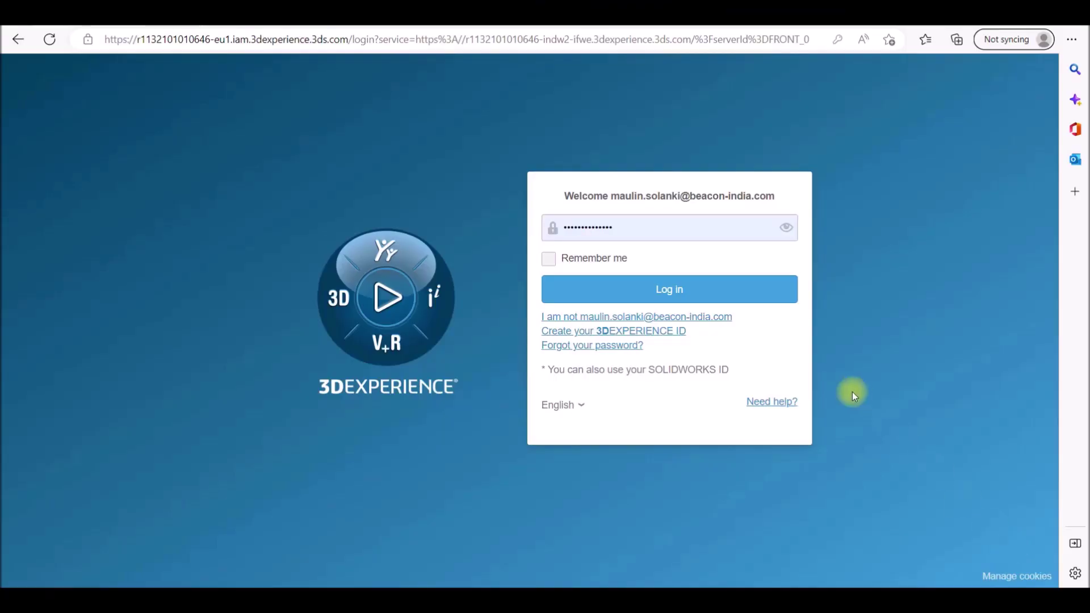
# Sign in with the account password to reach the Automated Guided Vehicle community.
pyautogui.click(655, 299)
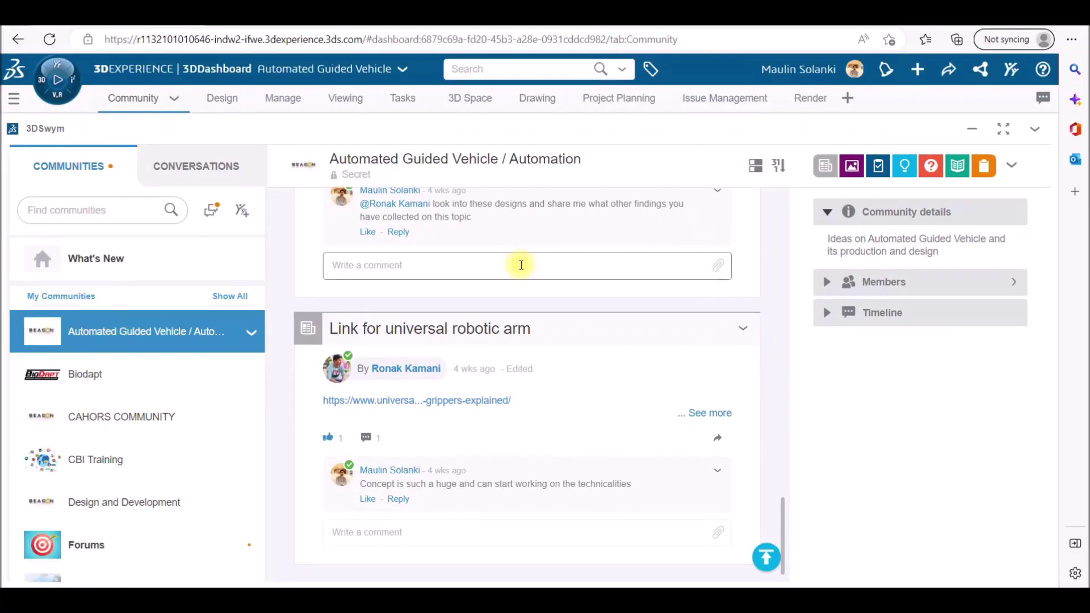
# Scroll the community feed and view the members and community details.
pyautogui.scroll(5, 576, 367)
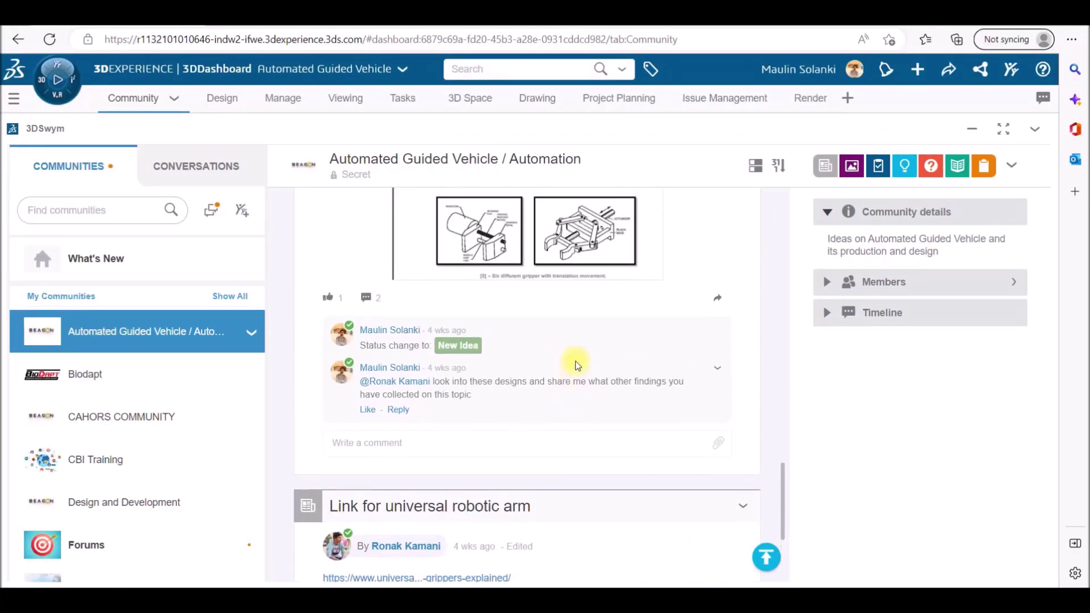
pyautogui.scroll(3, 576, 366)
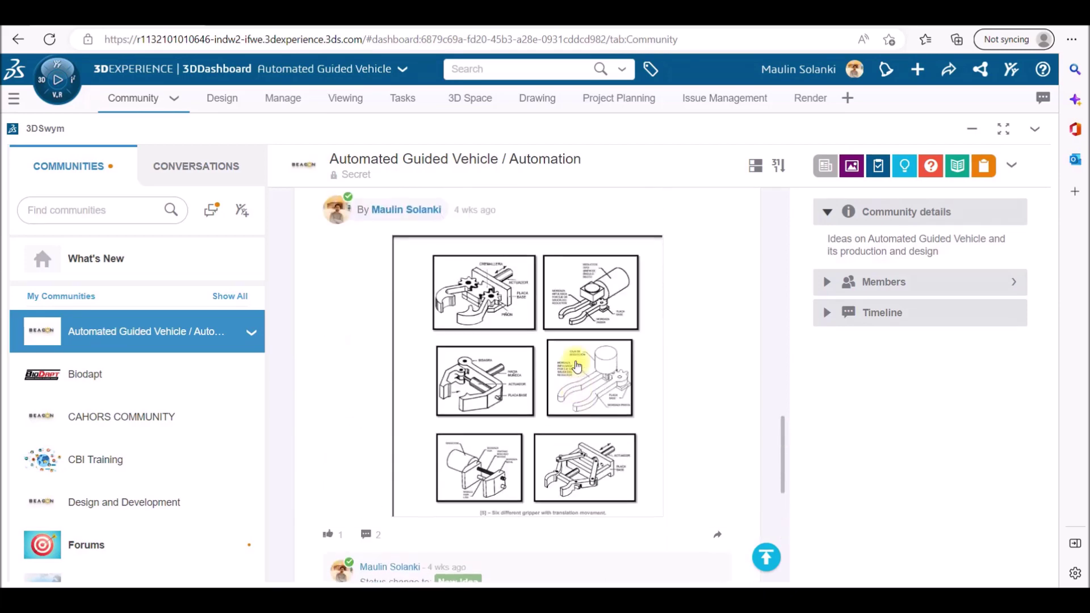
pyautogui.scroll(1, 576, 366)
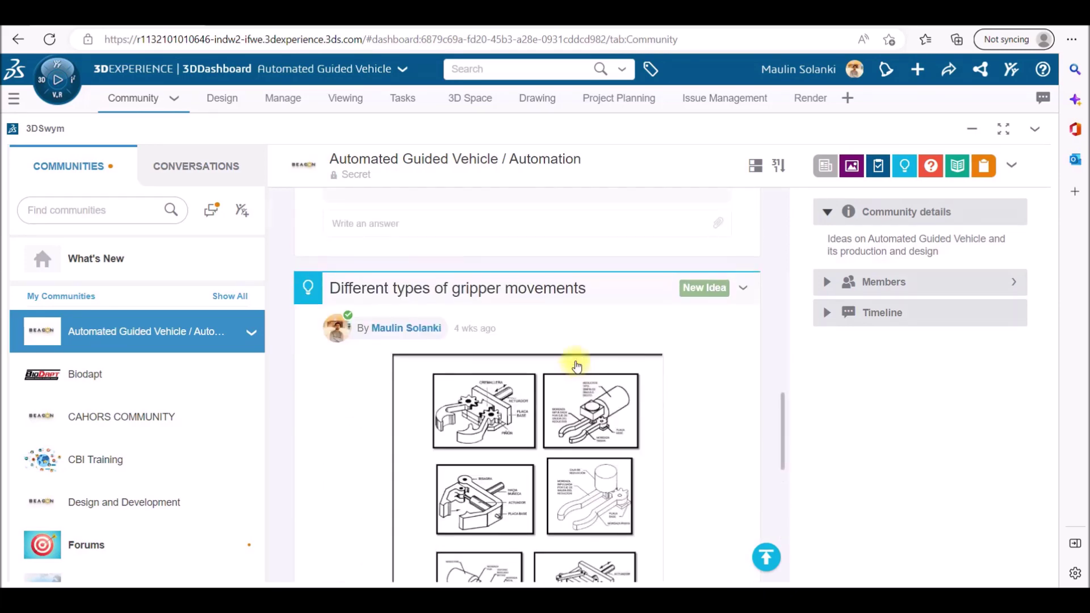
pyautogui.click(826, 281)
pyautogui.click(826, 214)
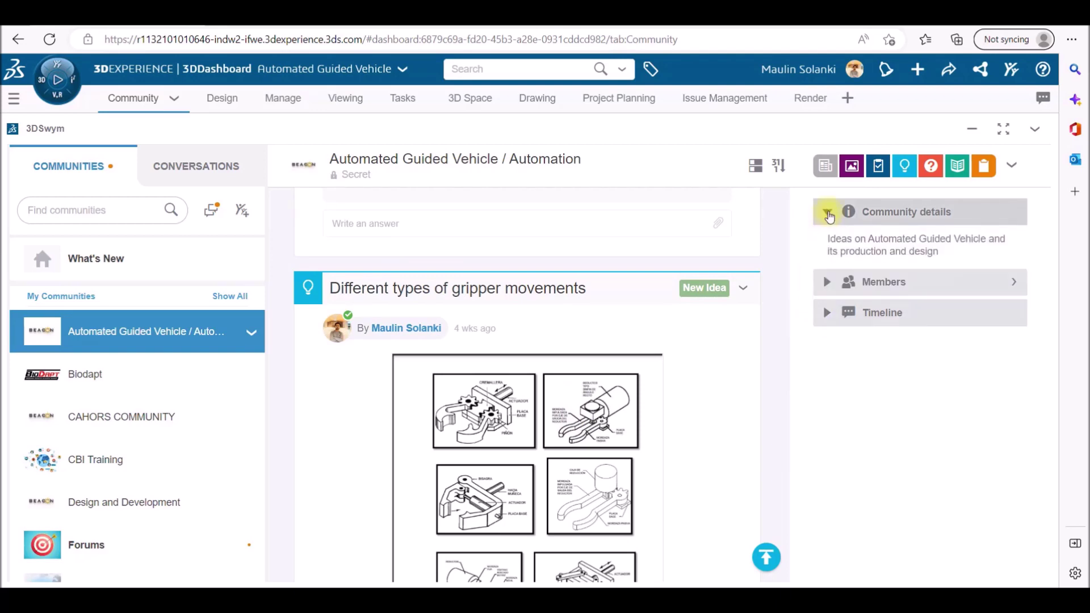
# Check the community options and open the 'How about this design???' post in full.
pyautogui.click(1012, 165)
pyautogui.click(1012, 165)
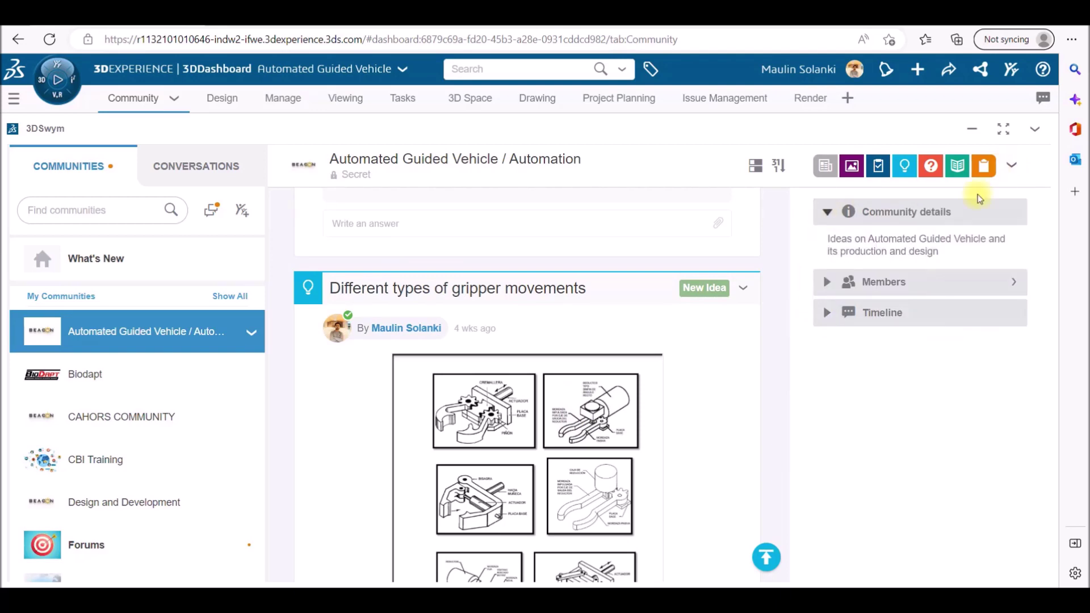
pyautogui.scroll(3, 664, 382)
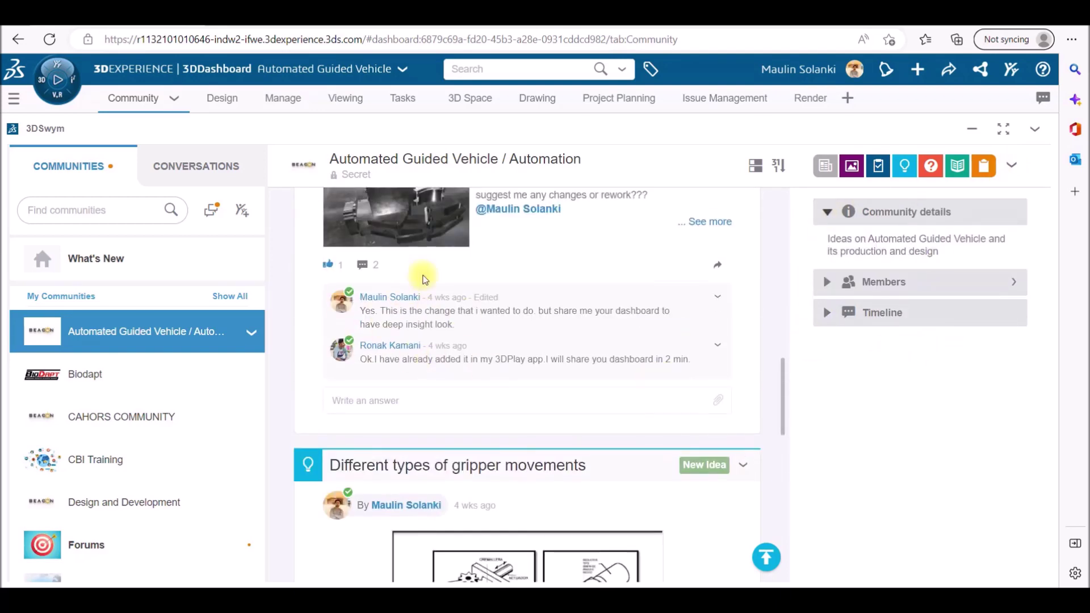
pyautogui.click(708, 222)
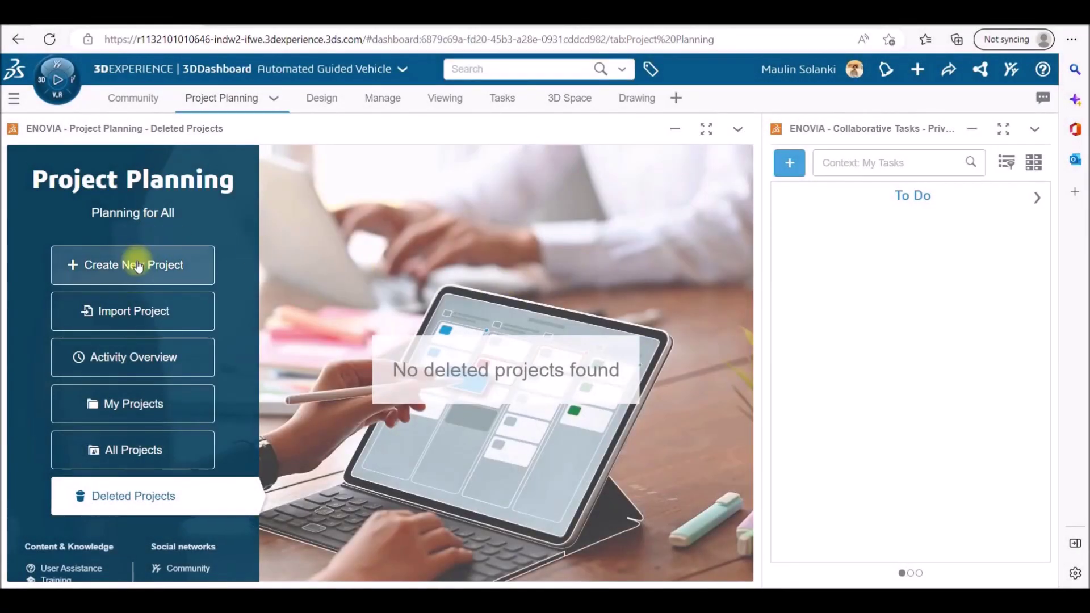
# Create team project AGV, described as 'AGV with Robotic arm and gripper', and view its schedule.
pyautogui.click(136, 264)
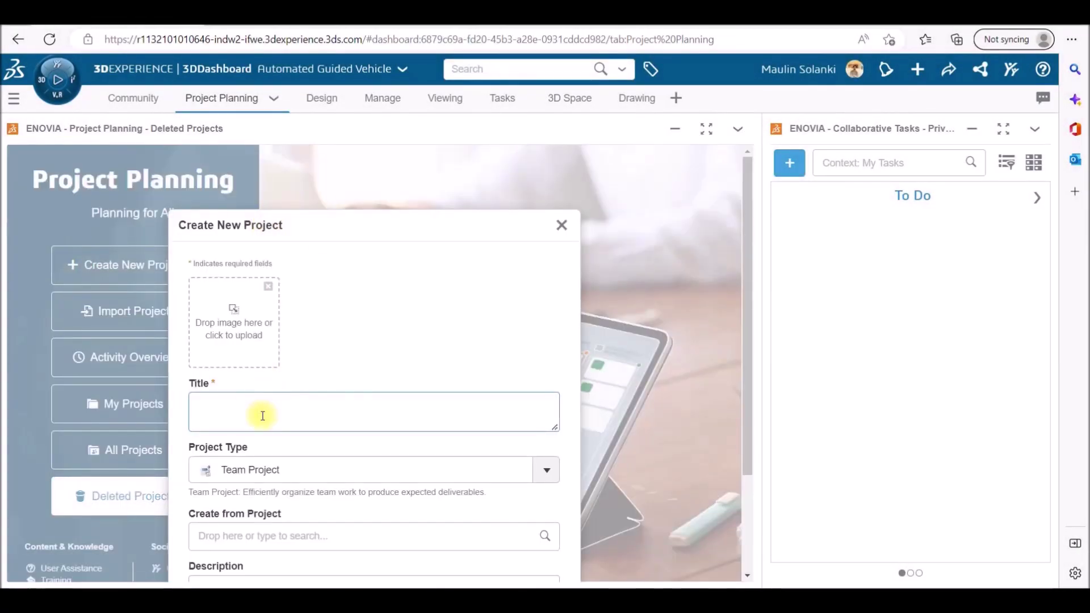
pyautogui.scroll(-3, 278, 437)
pyautogui.click(294, 464)
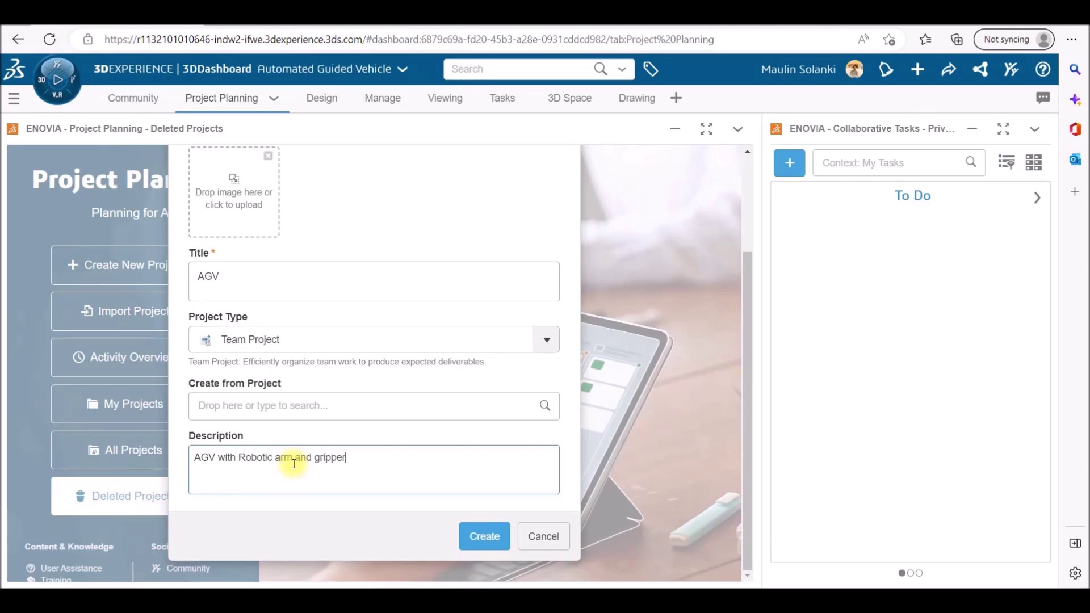
pyautogui.click(479, 533)
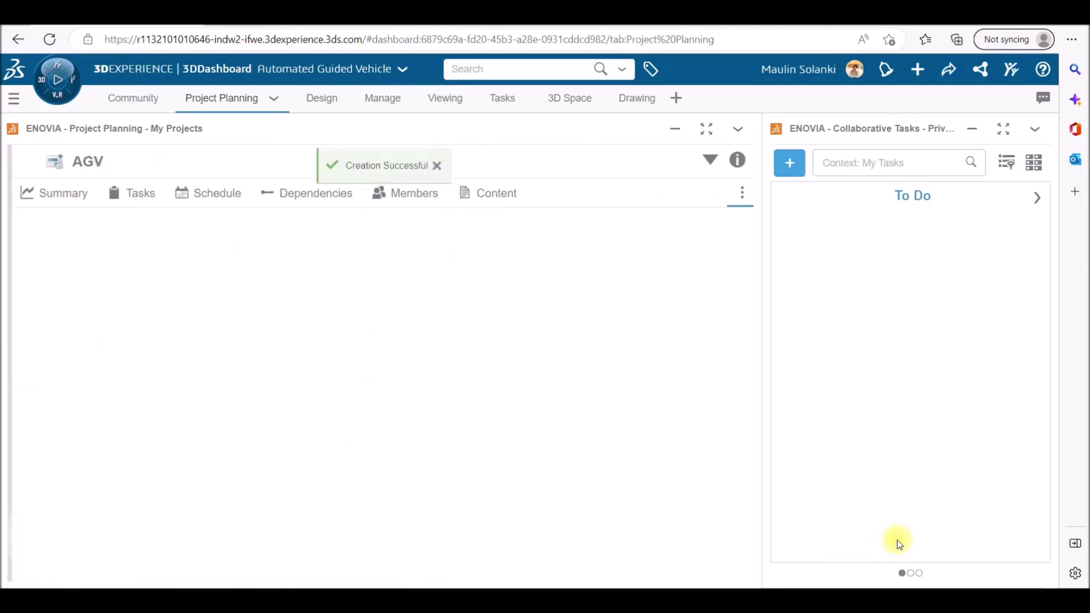
pyautogui.click(129, 197)
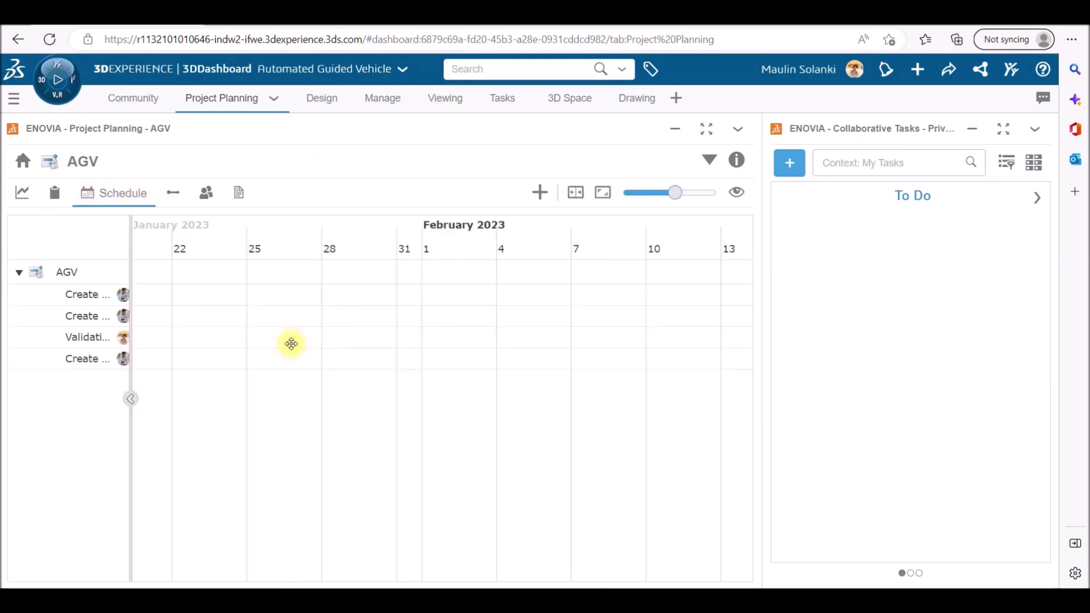
# Add a milestone to the AGV schedule's Gantt timeline.
pyautogui.moveTo(523, 329); pyautogui.dragTo(514, 328)
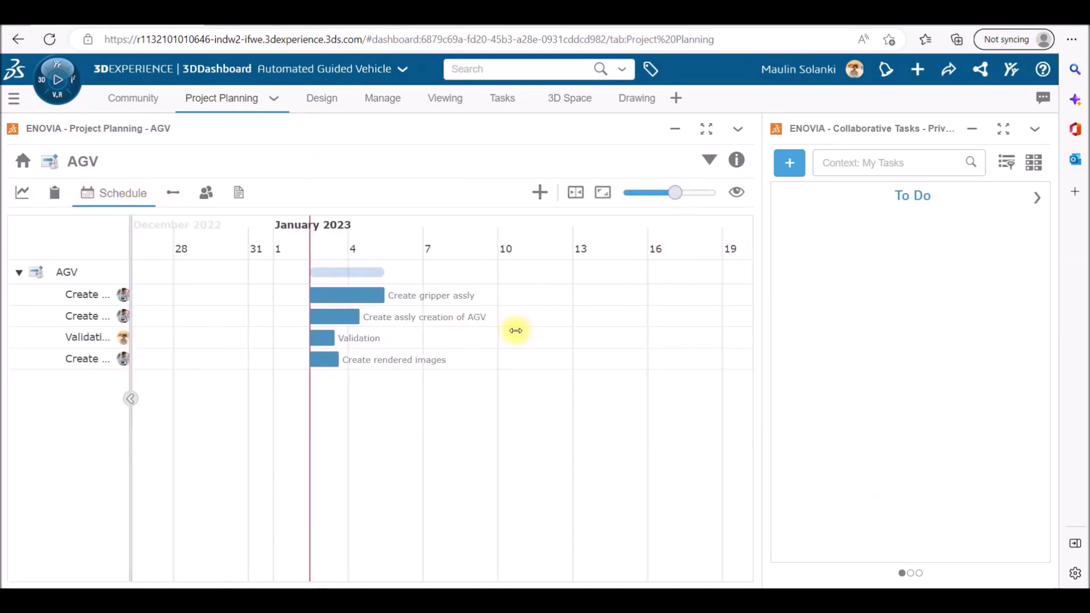
pyautogui.click(540, 194)
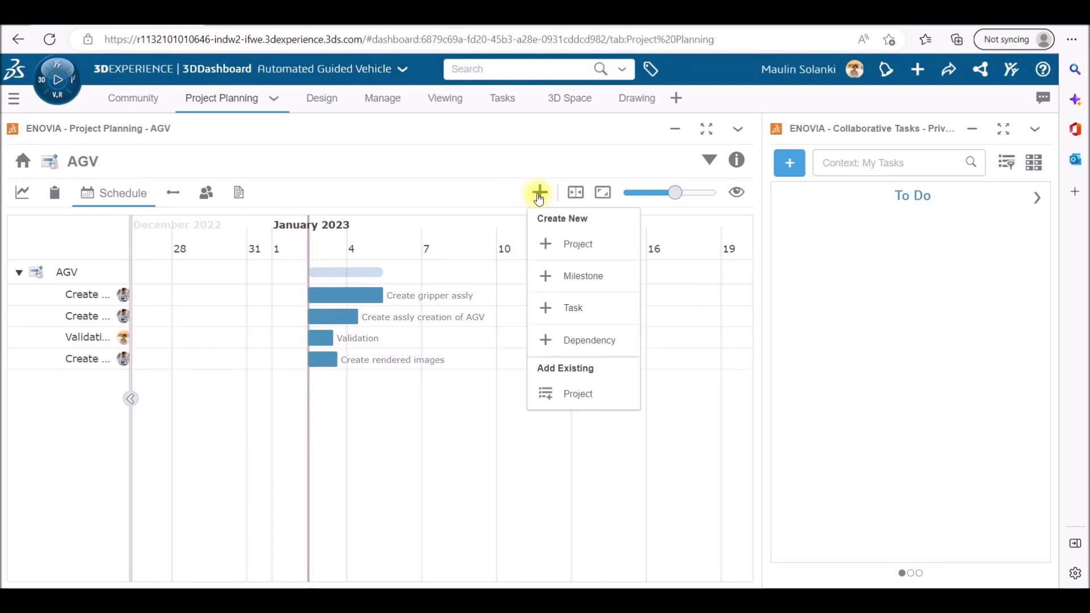
pyautogui.click(564, 278)
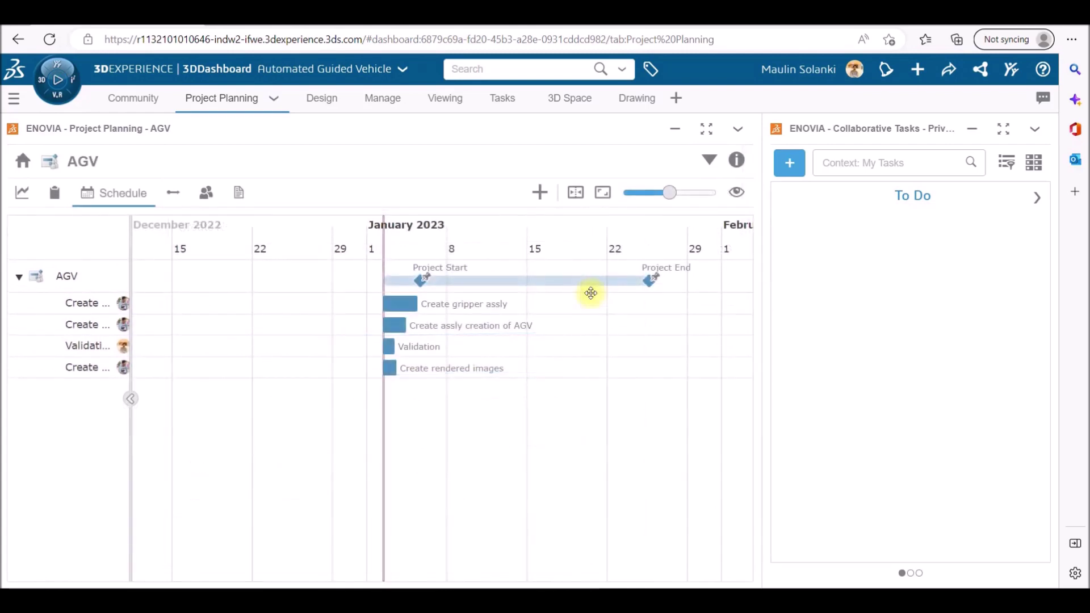
pyautogui.moveTo(670, 193); pyautogui.dragTo(672, 192)
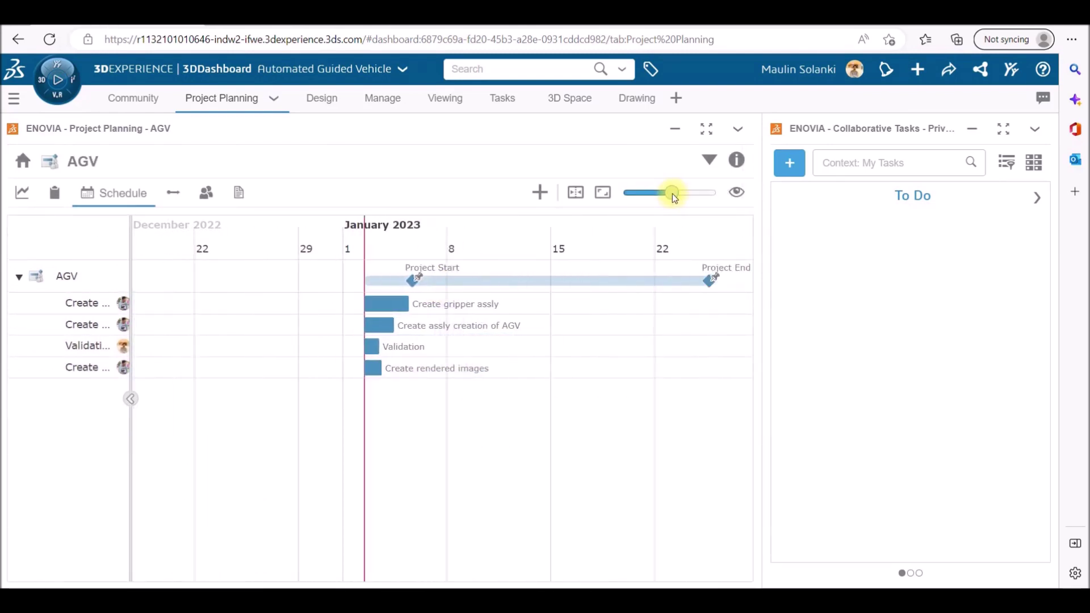
# Link Create gripper assly to the next task and Create rendered images to Project End.
pyautogui.moveTo(335, 304)
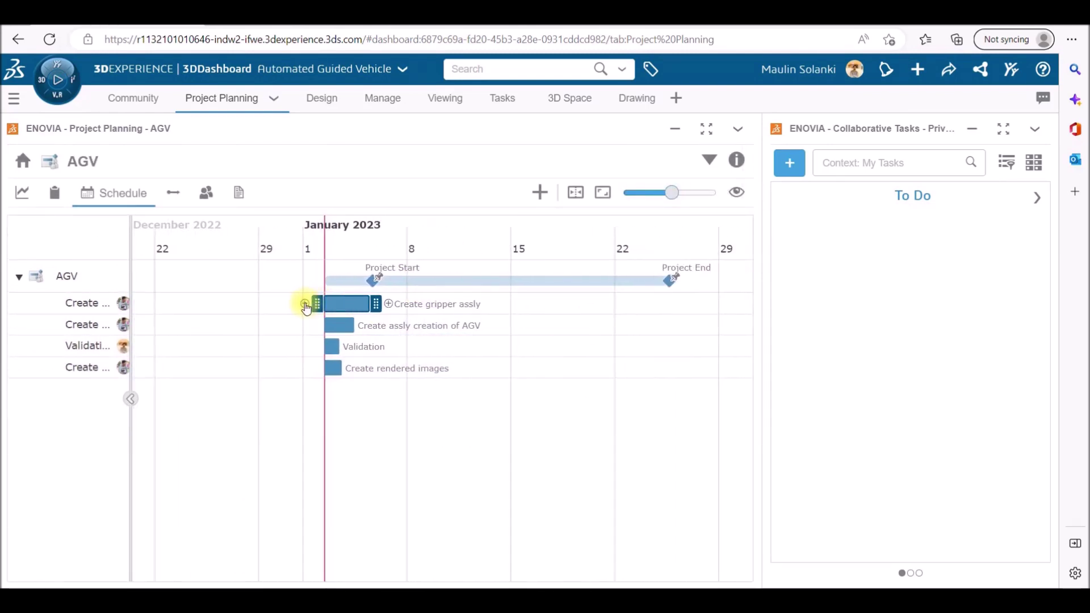
pyautogui.scroll(2, 479, 338)
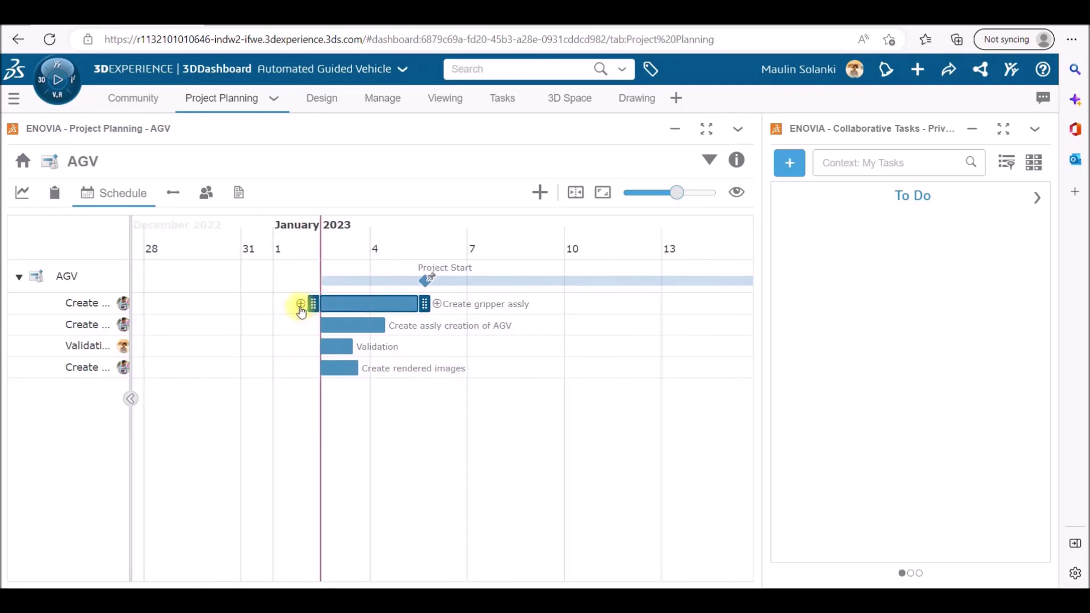
pyautogui.moveTo(300, 306); pyautogui.dragTo(434, 284)
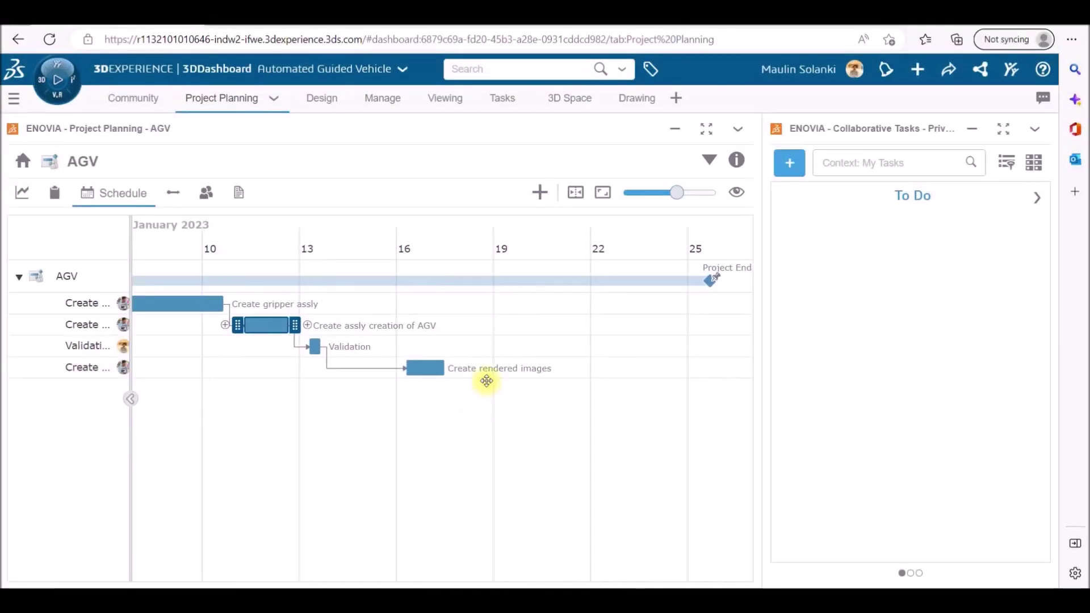
pyautogui.moveTo(464, 369); pyautogui.dragTo(699, 284)
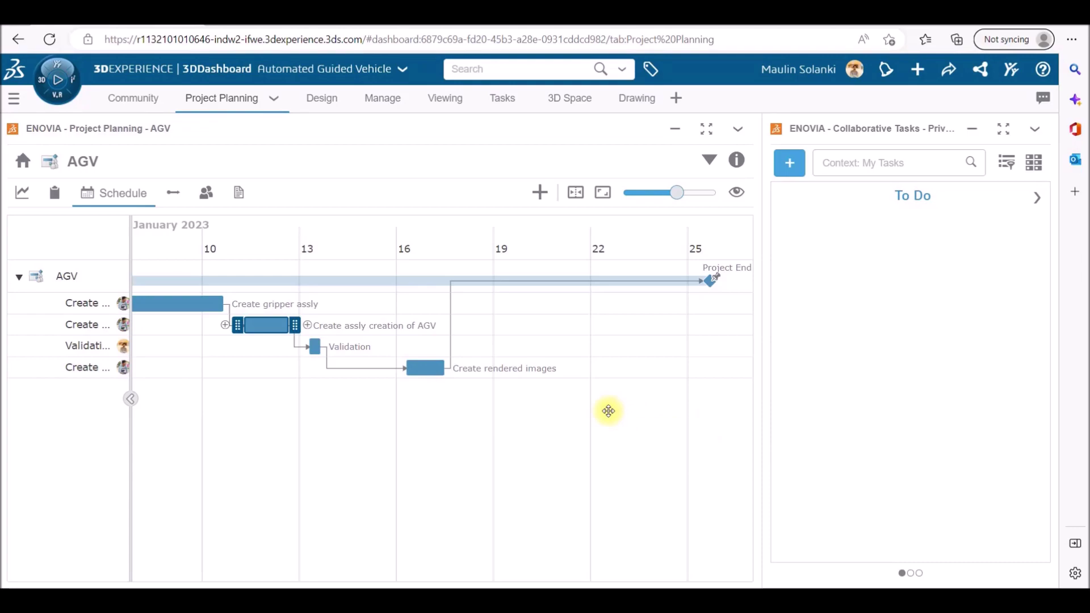
pyautogui.moveTo(688, 190); pyautogui.dragTo(669, 190)
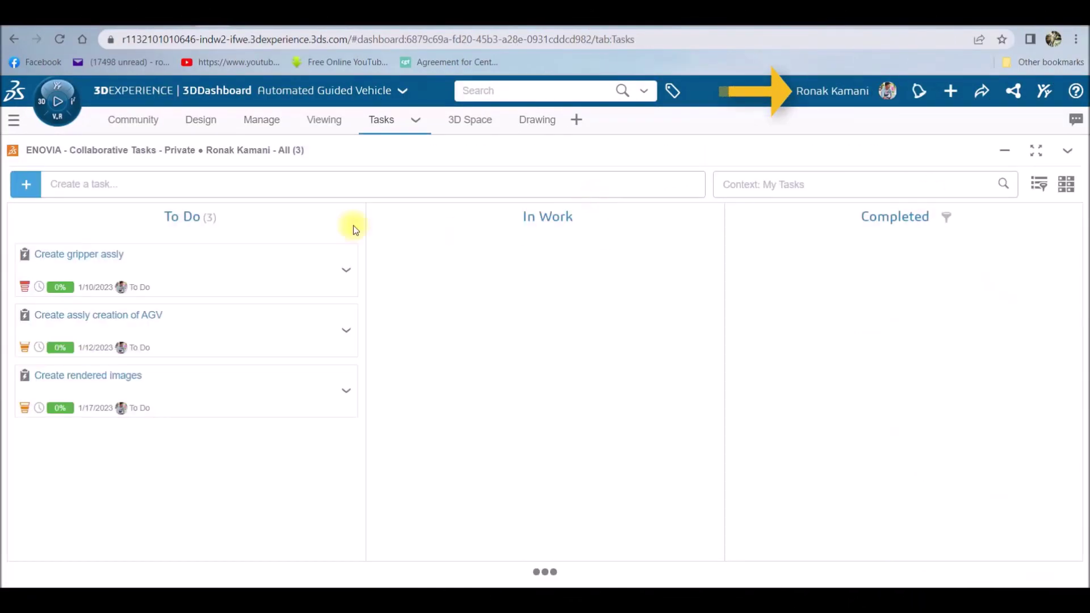
# Review the Create gripper assly task details and move it to In Work.
pyautogui.click(349, 271)
pyautogui.scroll(-6, 880, 283)
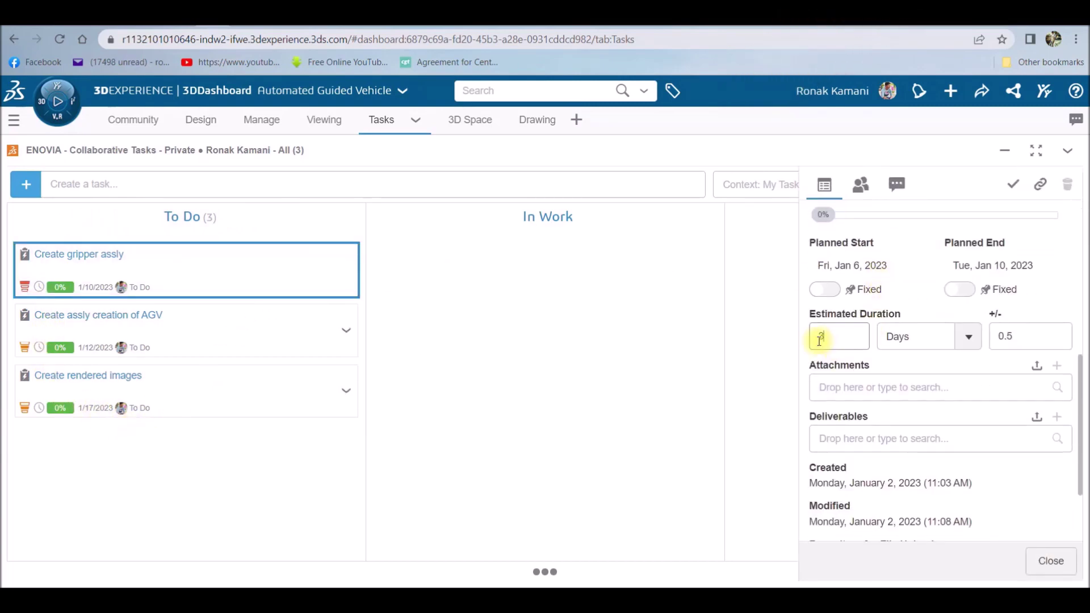
pyautogui.click(1051, 561)
pyautogui.moveTo(243, 275); pyautogui.dragTo(550, 284)
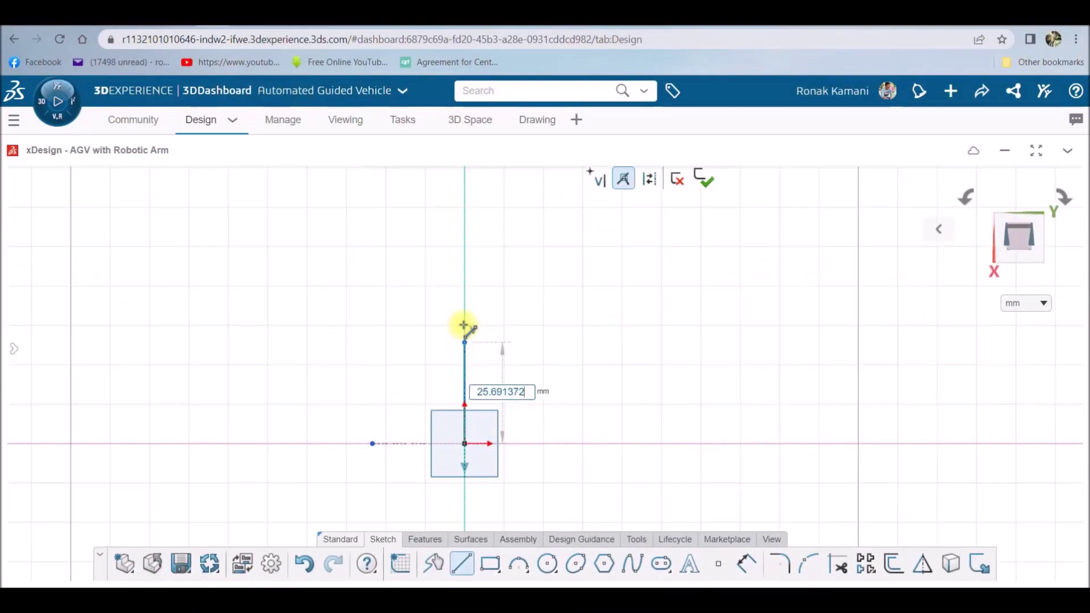
# Finish the plate sketch lines and extrude the plate about 22.8 mm deep.
pyautogui.click(368, 343)
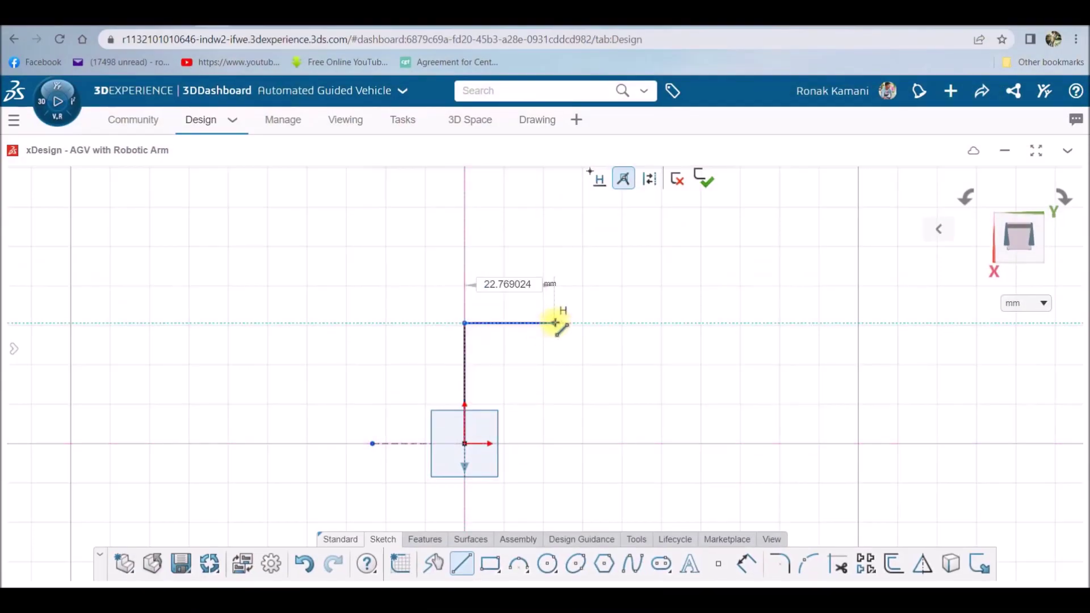
pyautogui.click(555, 323)
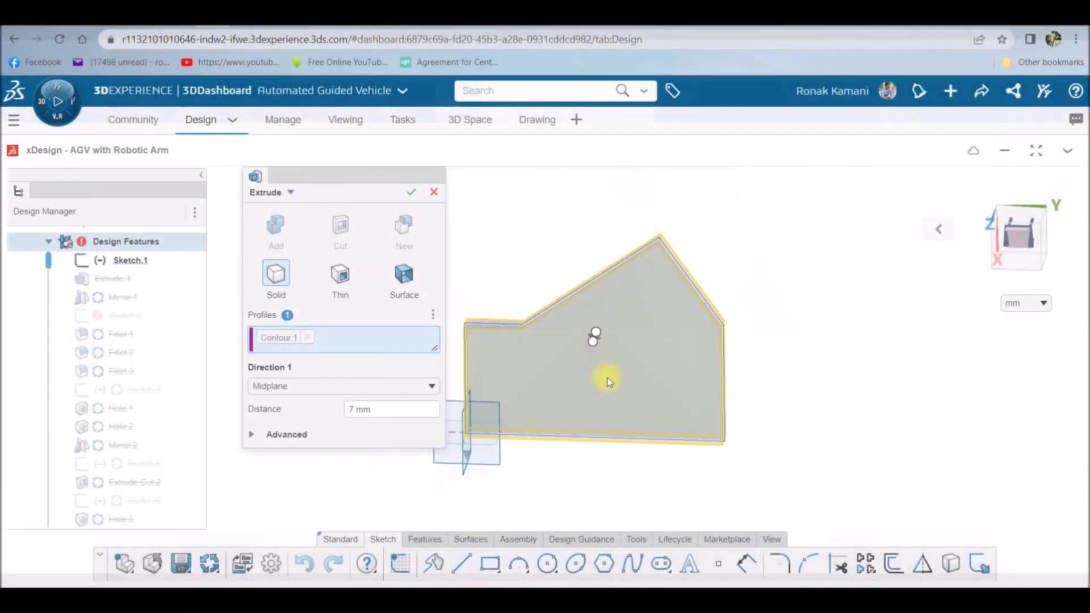
pyautogui.moveTo(595, 336); pyautogui.dragTo(583, 367)
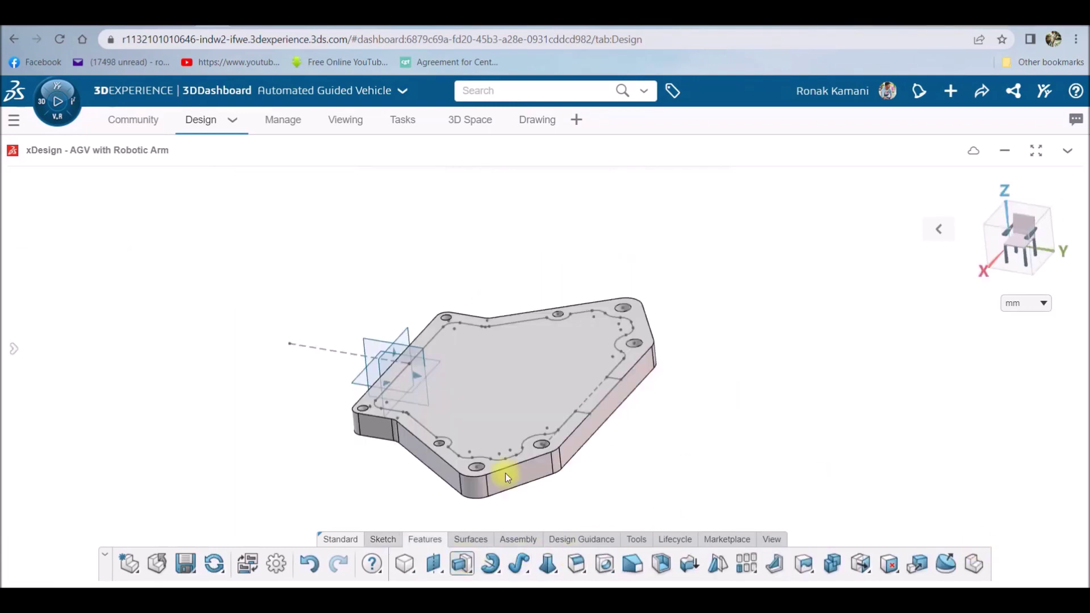
# Cut a 5 mm deep recess into the base plate.
pyautogui.click(499, 348)
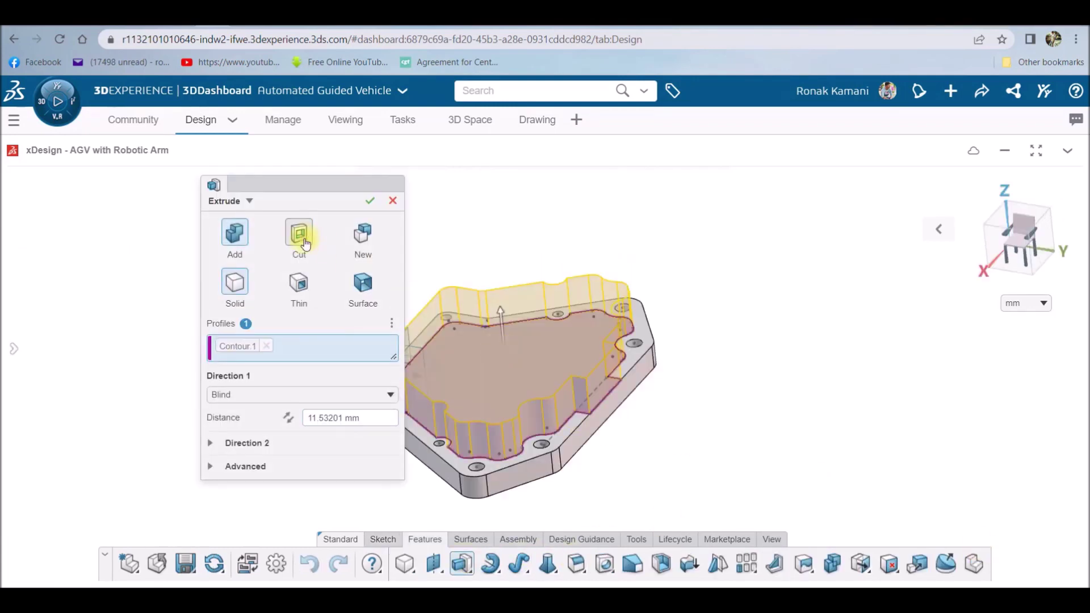
pyautogui.click(299, 233)
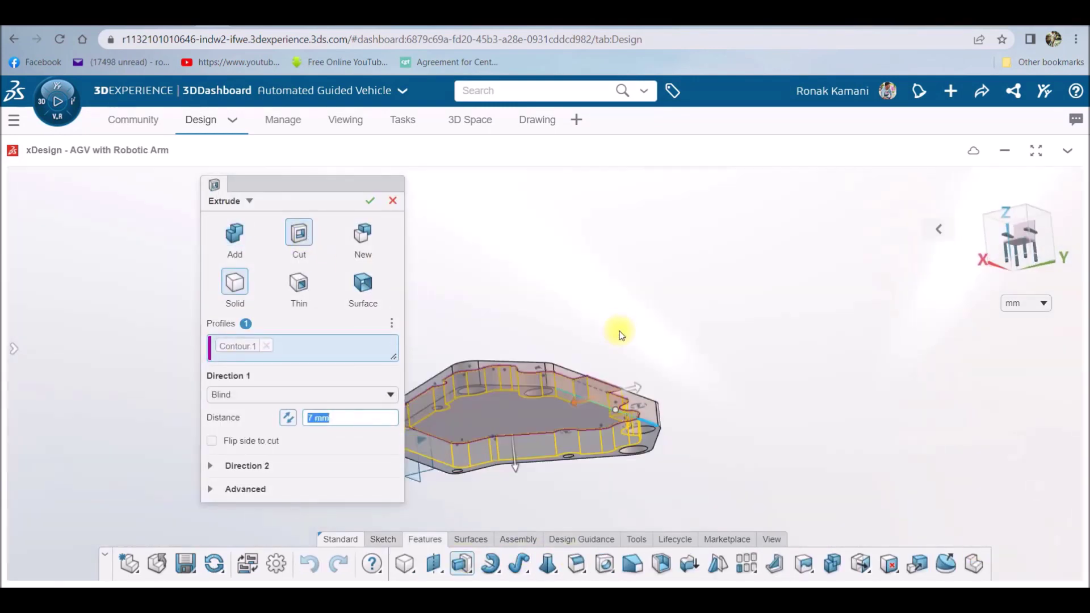
pyautogui.moveTo(621, 333); pyautogui.dragTo(515, 386, button='middle')
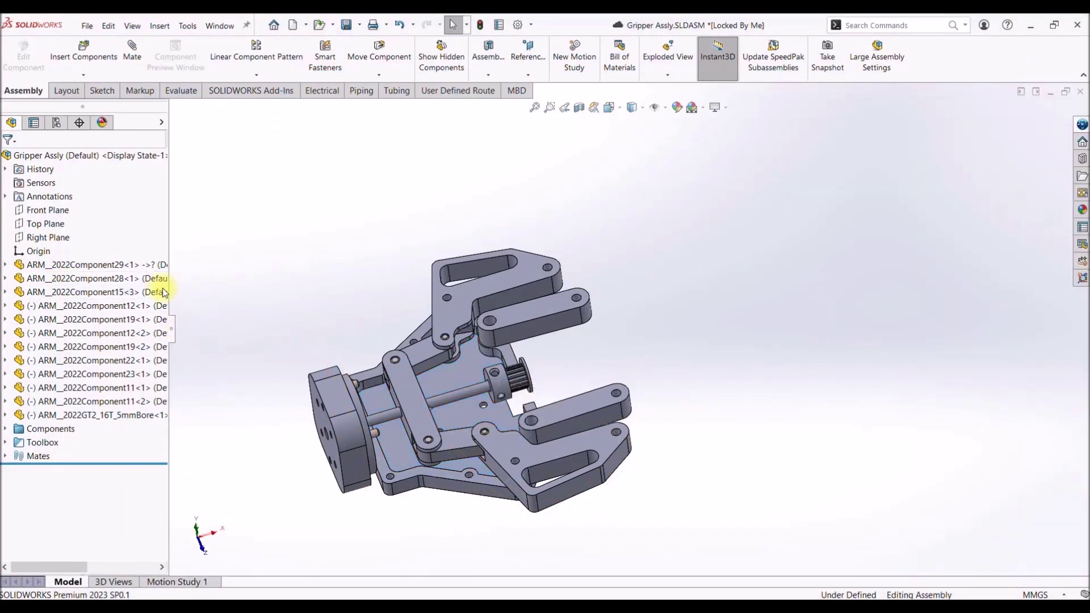
# Copy ARM_2022Component15 and seat it on the gripper with coincident face mates.
pyautogui.keyDown('ctrl'); pyautogui.moveTo(363, 454); pyautogui.dragTo(244, 250); pyautogui.keyUp('ctrl')
pyautogui.moveTo(448, 411); pyautogui.dragTo(494, 394, button='middle')
pyautogui.keyDown('ctrl'); pyautogui.click(548, 435); pyautogui.keyUp('ctrl')
pyautogui.click(593, 435)
pyautogui.click(494, 394)
pyautogui.keyDown('ctrl'); pyautogui.click(329, 389); pyautogui.keyUp('ctrl')
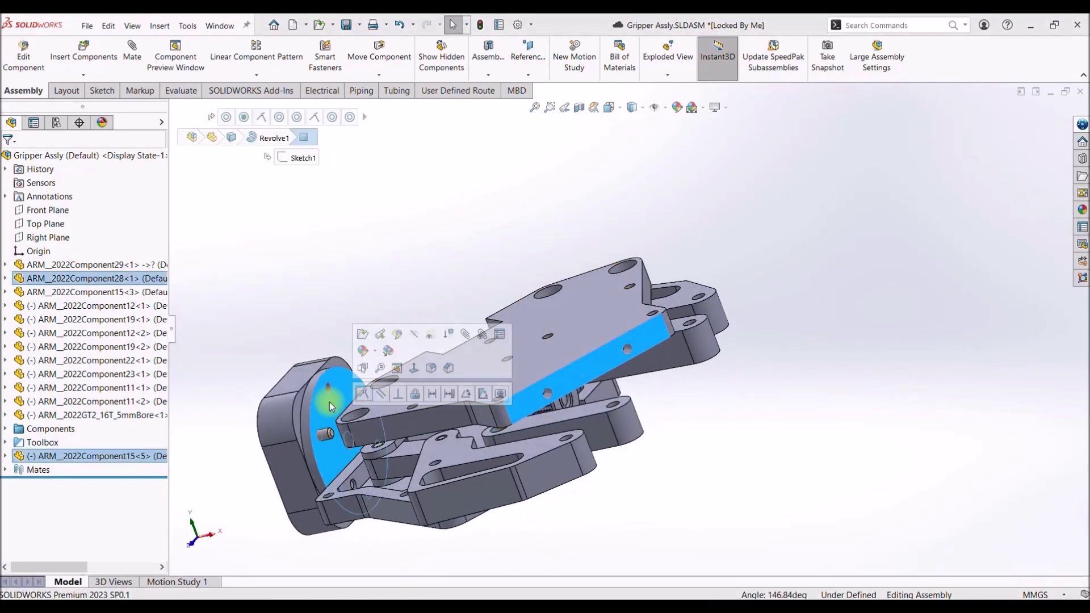
pyautogui.click(428, 319)
# Rotate around the gripper to check the copied plate's faces and hole alignment.
pyautogui.moveTo(428, 319); pyautogui.dragTo(540, 392, button='middle')
pyautogui.click(445, 304)
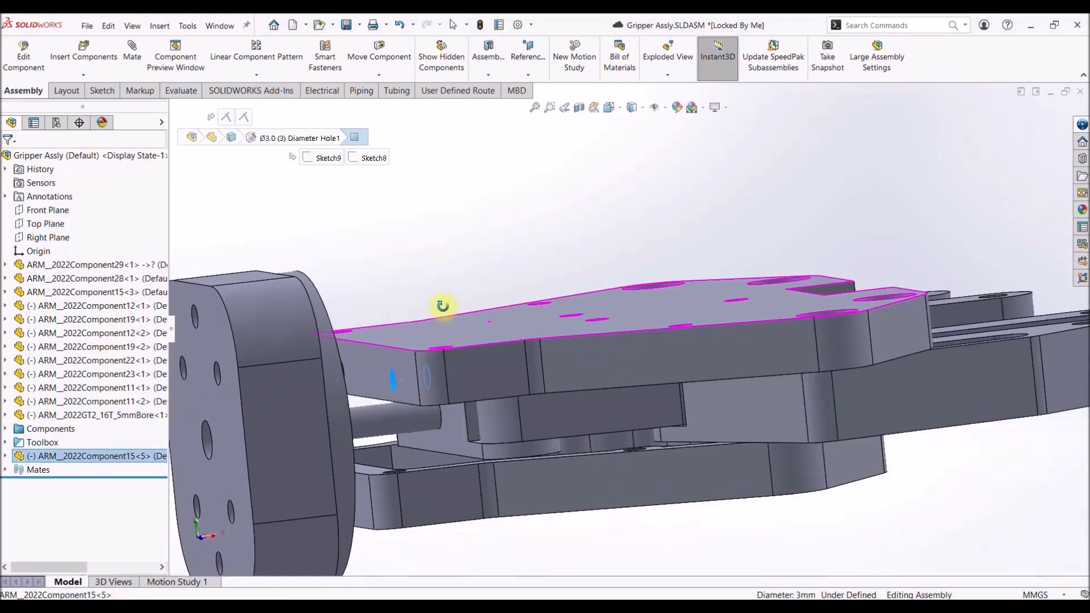
pyautogui.moveTo(445, 304); pyautogui.dragTo(698, 230, button='middle')
pyautogui.click(594, 373)
pyautogui.scroll(-5, 594, 374)
pyautogui.keyDown('ctrl'); pyautogui.click(574, 360); pyautogui.keyUp('ctrl')
pyautogui.scroll(5, 699, 231)
pyautogui.moveTo(624, 430); pyautogui.dragTo(705, 414, button='middle')
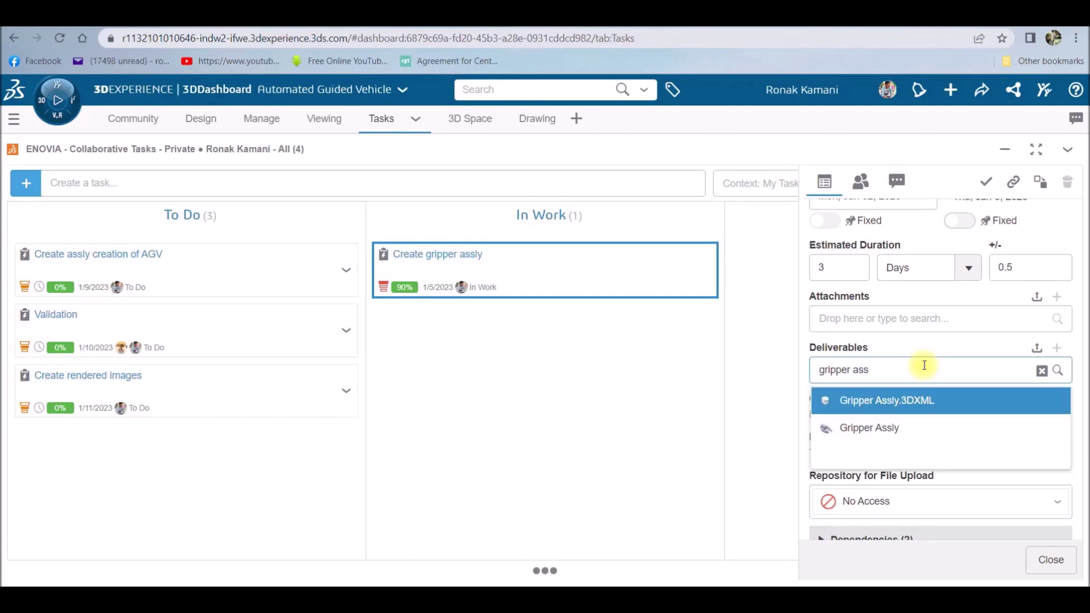
# Add Gripper Assy as deliverable, save, and move the gripper assembly task to Completed.
pyautogui.press('Down')
pyautogui.press('Return')
pyautogui.click(1000, 571)
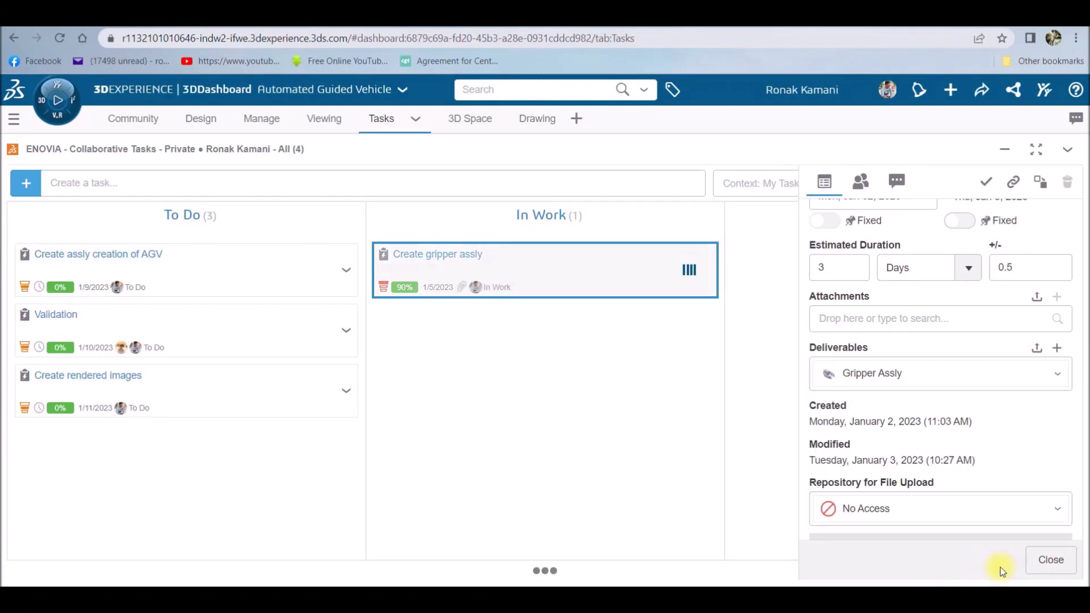
pyautogui.click(1051, 561)
pyautogui.moveTo(508, 270); pyautogui.dragTo(919, 291)
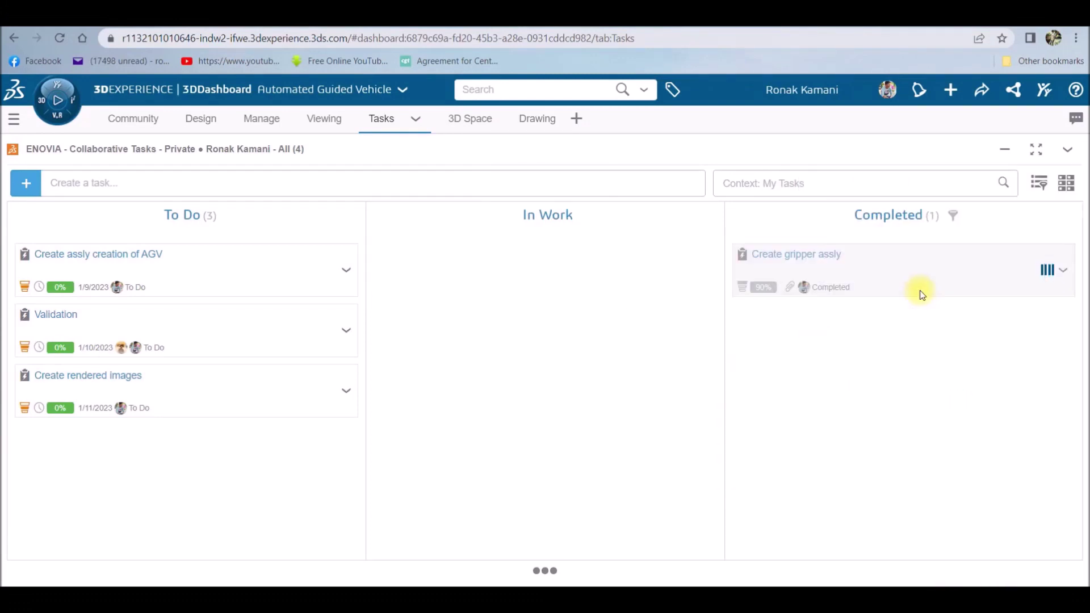
pyautogui.moveTo(246, 251); pyautogui.dragTo(546, 278)
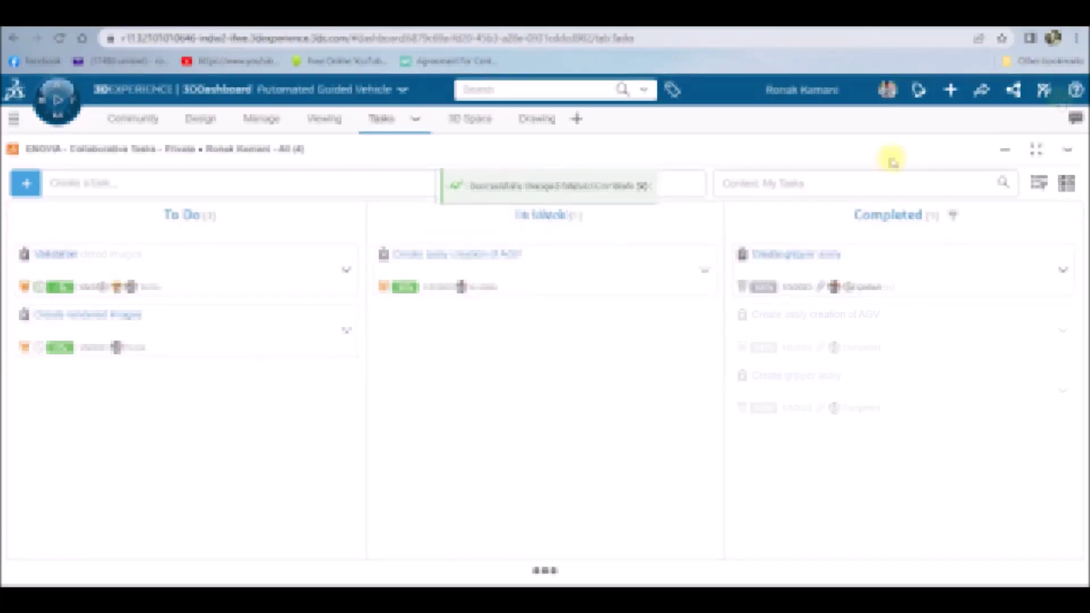
# Add AGV with Robotic Arm as the AGV assembly task's deliverable and complete it.
pyautogui.click(545, 266)
pyautogui.scroll(-5, 902, 303)
pyautogui.click(864, 374)
pyautogui.write('agv')
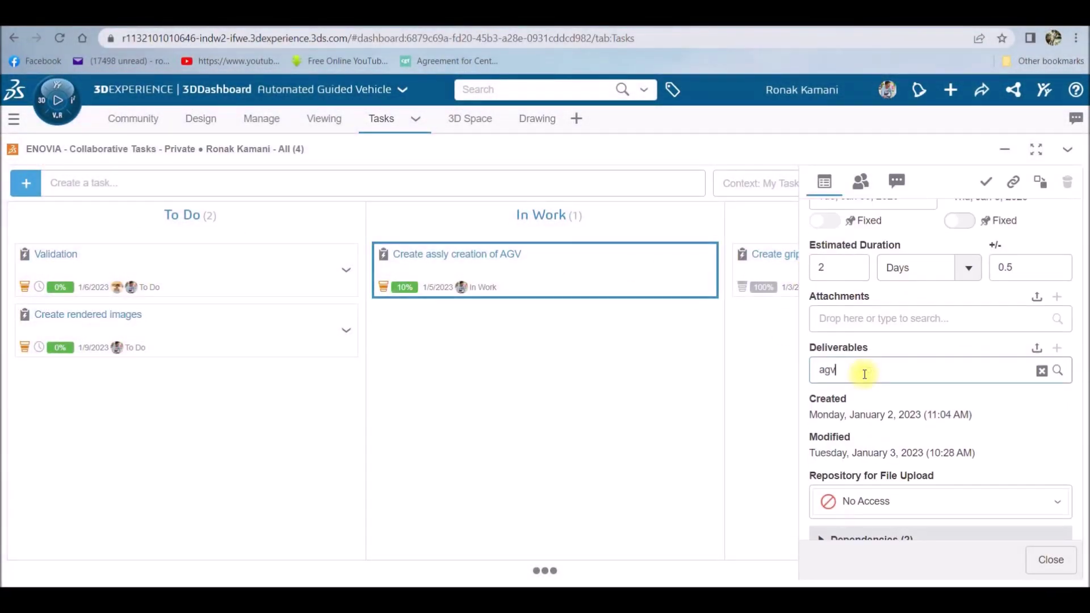
pyautogui.click(876, 397)
pyautogui.moveTo(625, 269); pyautogui.dragTo(829, 349)
# Move Validation to In Work and save Gripper Assy and AGV with Robotic Arm as its deliverables.
pyautogui.moveTo(68, 254); pyautogui.dragTo(534, 273)
pyautogui.click(668, 289)
pyautogui.scroll(-5, 927, 432)
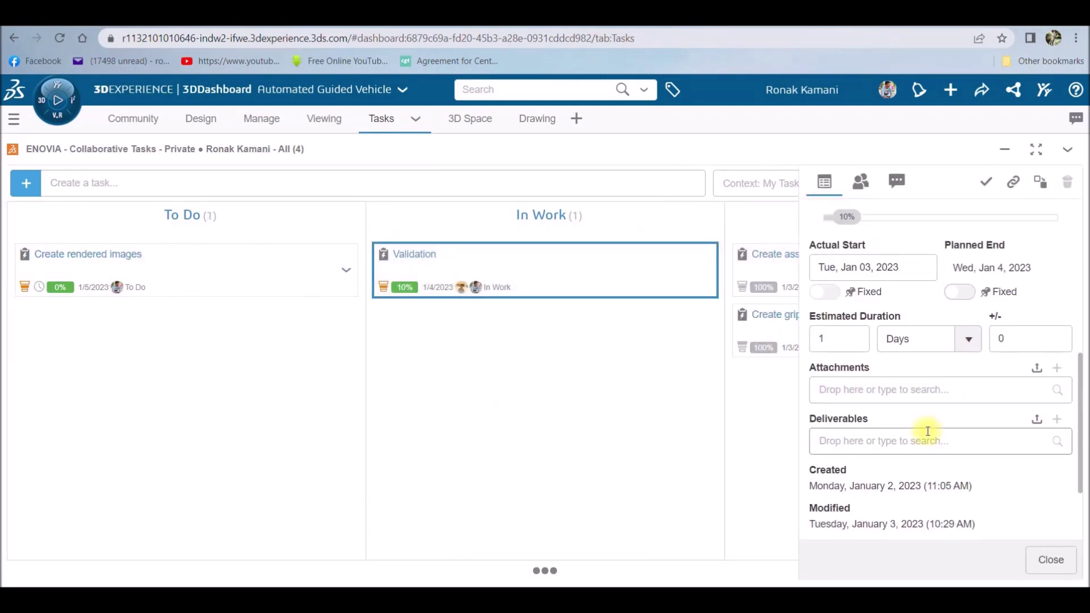
pyautogui.click(910, 445)
pyautogui.write('gripper as')
pyautogui.press('Return')
pyautogui.write('agv')
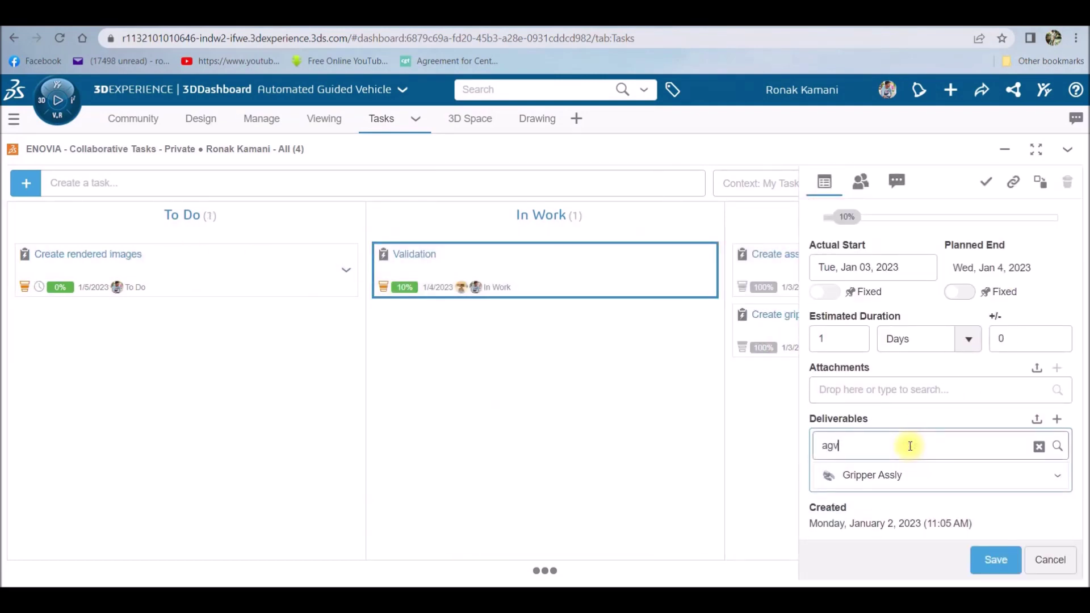
pyautogui.write(' wi')
pyautogui.press('Return')
pyautogui.click(996, 560)
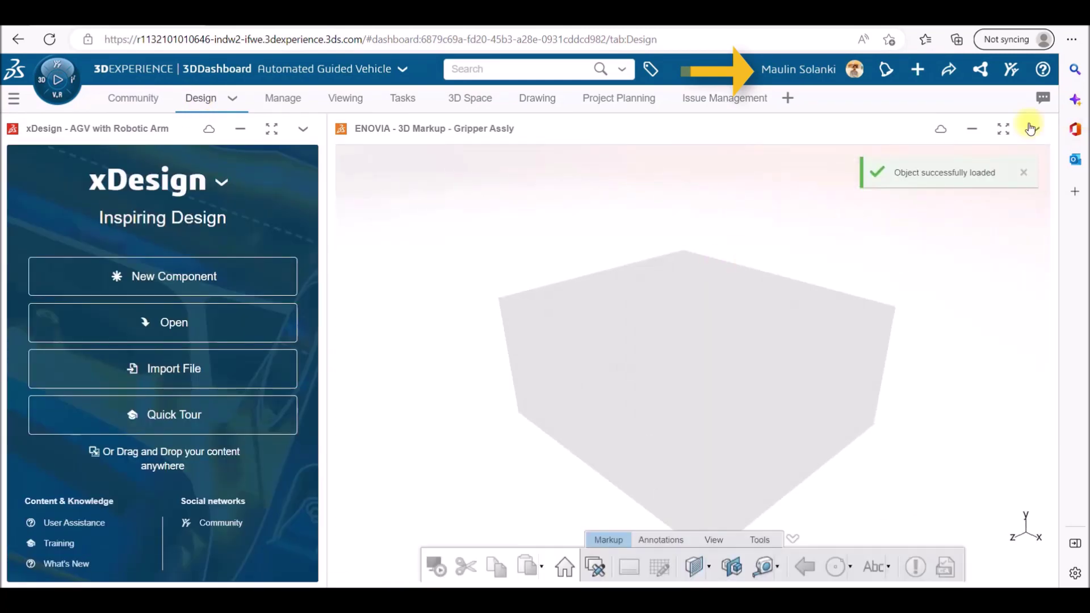
pyautogui.click(1031, 128)
# Create a 3D markup titled 'Motor HP' on the gripper assembly and generate an issue from it.
pyautogui.moveTo(556, 309); pyautogui.dragTo(706, 348)
pyautogui.click(432, 575)
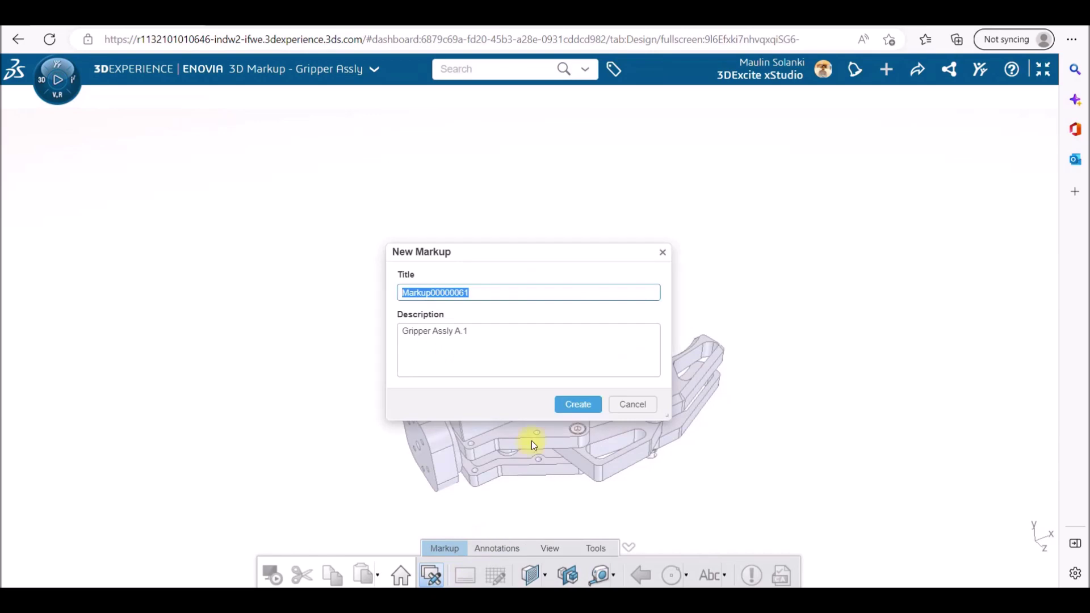
pyautogui.write('Motor HP')
pyautogui.click(578, 404)
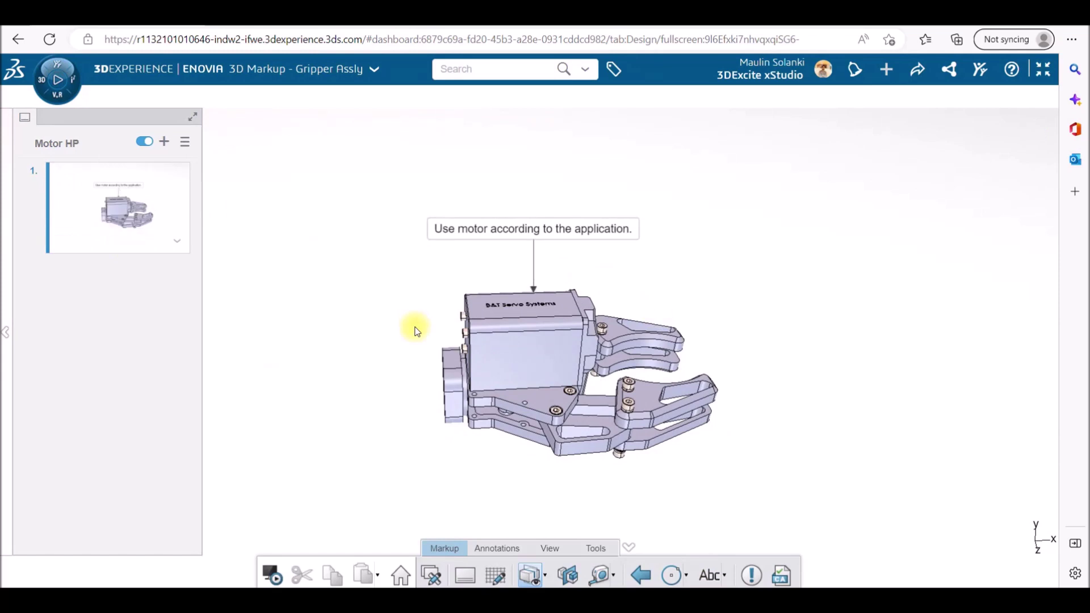
pyautogui.click(752, 575)
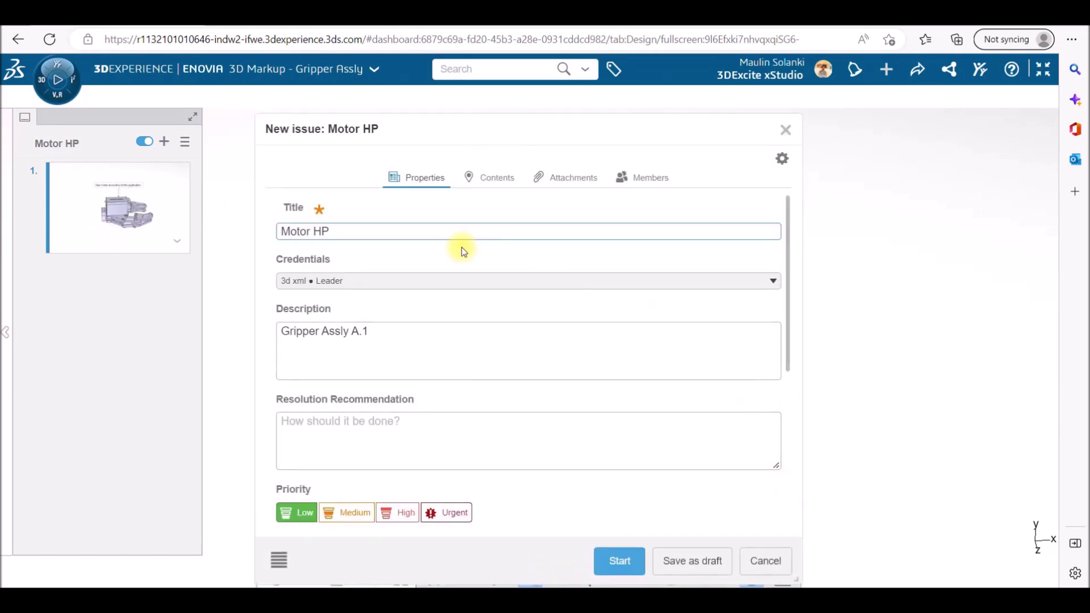
# Review the issue's contents, attachments and members, assign the design engineer, and start it.
pyautogui.scroll(-5, 492, 316)
pyautogui.click(482, 178)
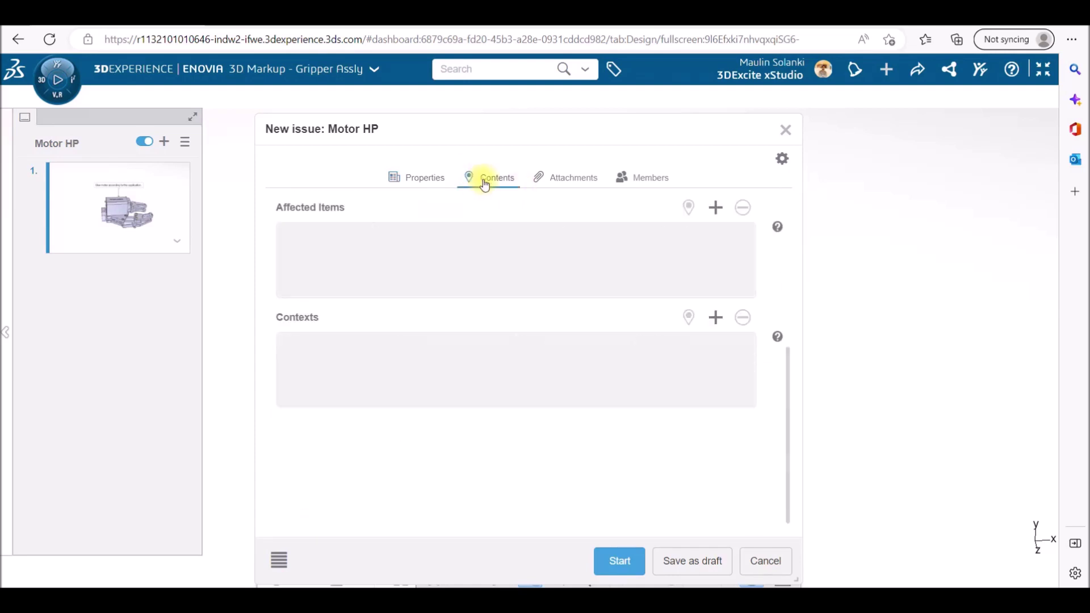
pyautogui.click(552, 183)
pyautogui.click(638, 180)
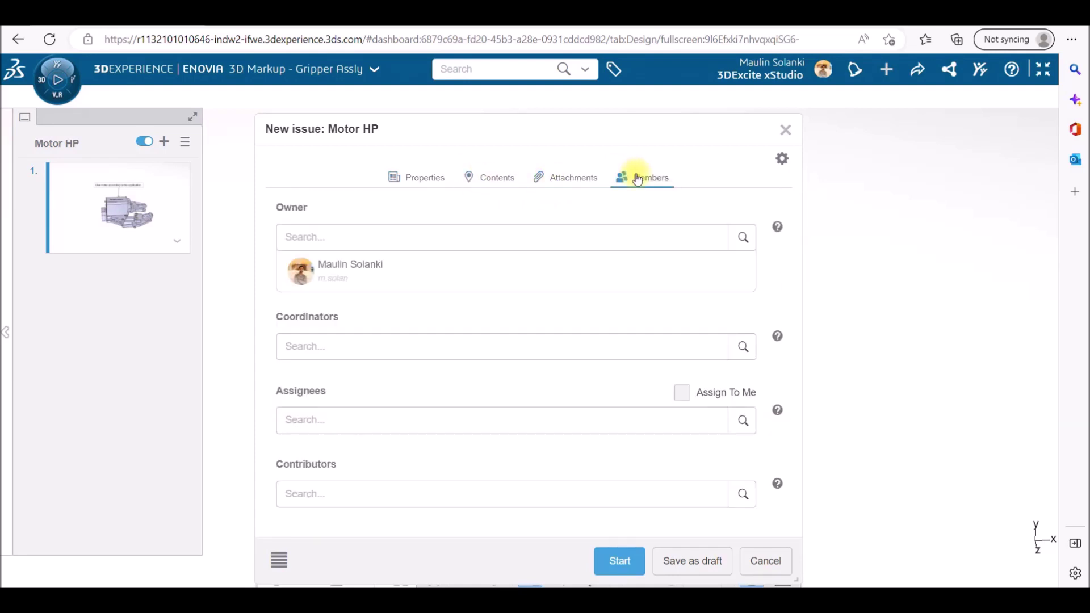
pyautogui.click(355, 411)
pyautogui.write('ronak')
pyautogui.press('Return')
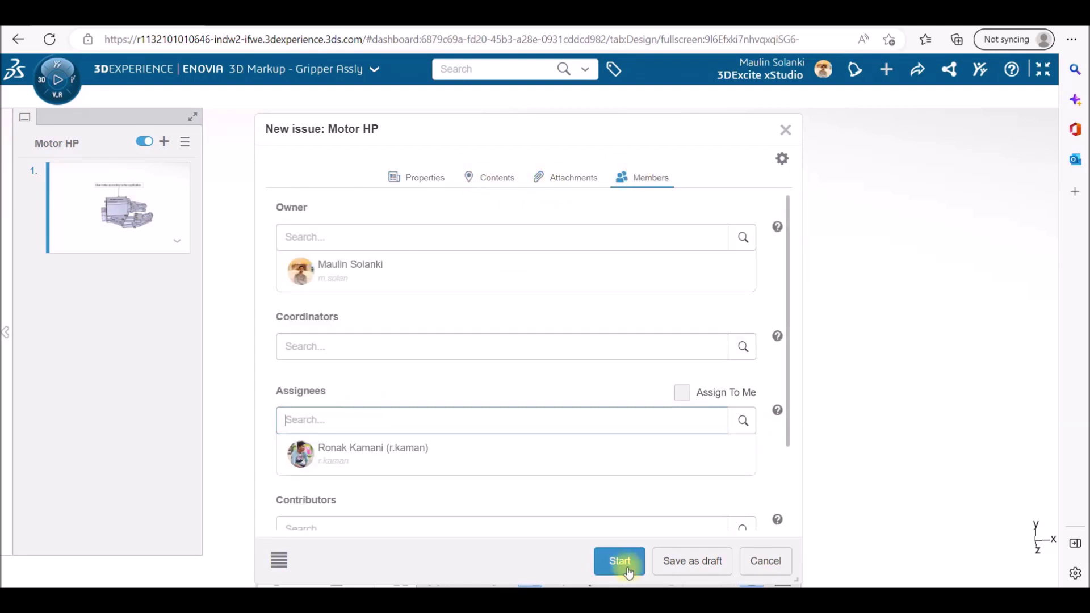
pyautogui.click(621, 562)
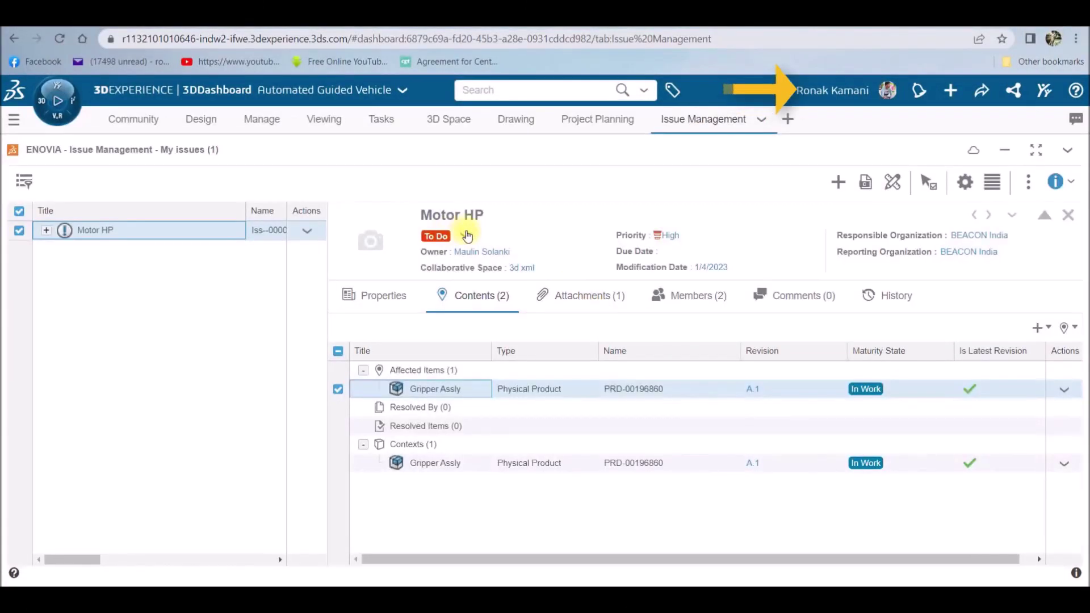
# Set the Motor HP issue to In Work and rerun the 'gripper' search in xDesign.
pyautogui.click(464, 235)
pyautogui.click(482, 267)
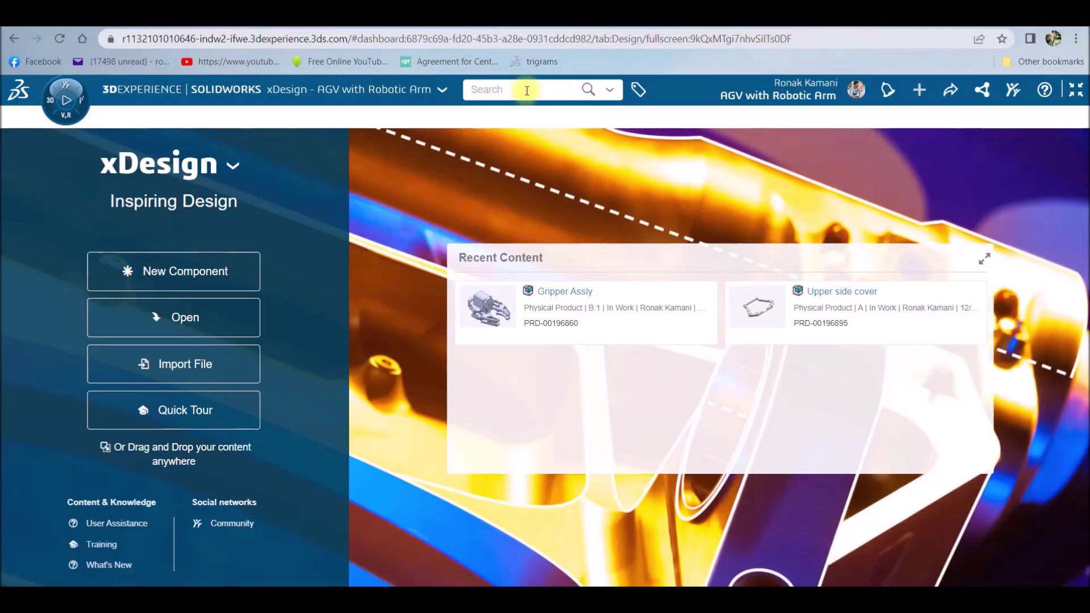
pyautogui.click(524, 89)
pyautogui.click(517, 125)
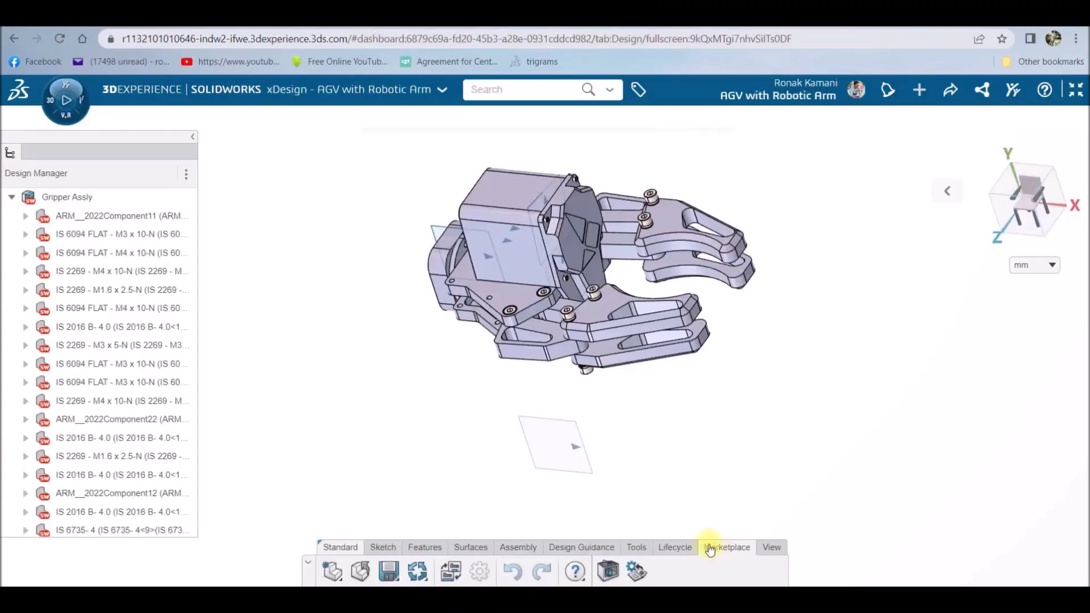
pyautogui.click(629, 569)
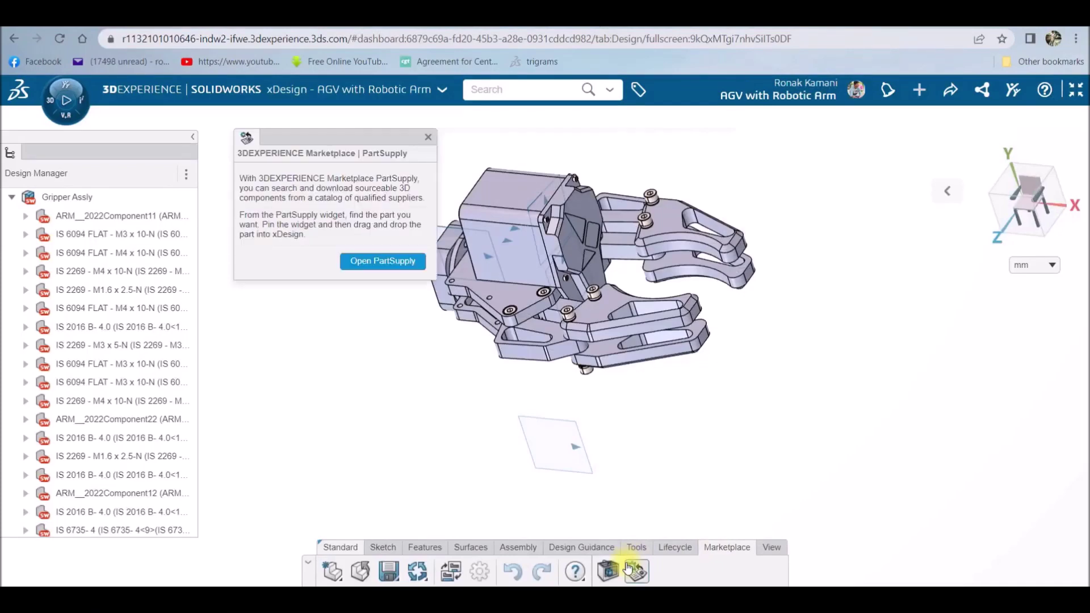
# Open PartSupply and search the part categories for 'servo motor'.
pyautogui.click(386, 261)
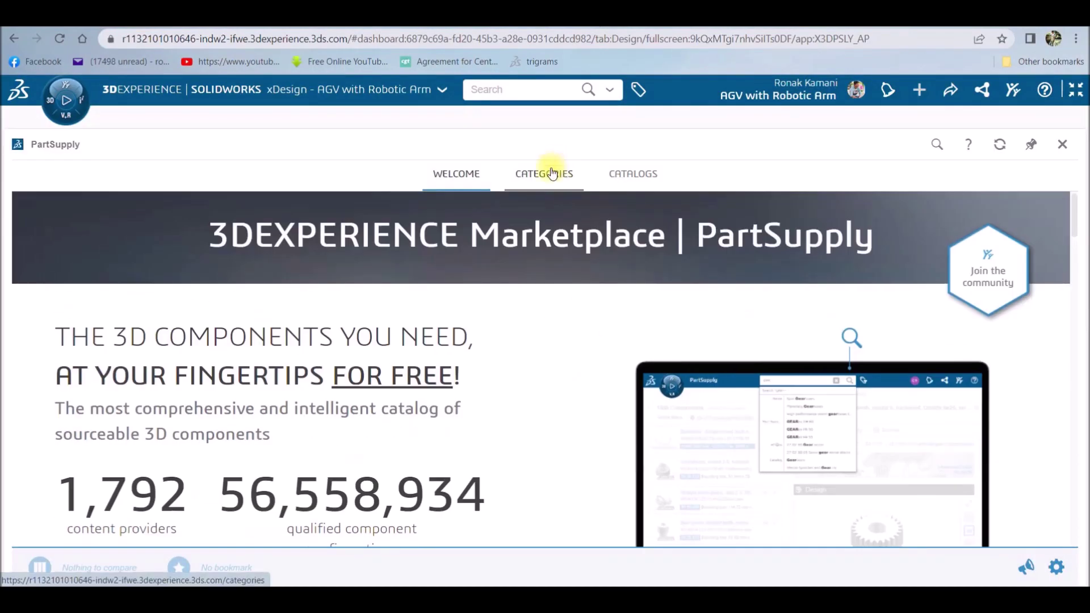
pyautogui.click(553, 173)
pyautogui.click(925, 206)
pyautogui.write('servo motor')
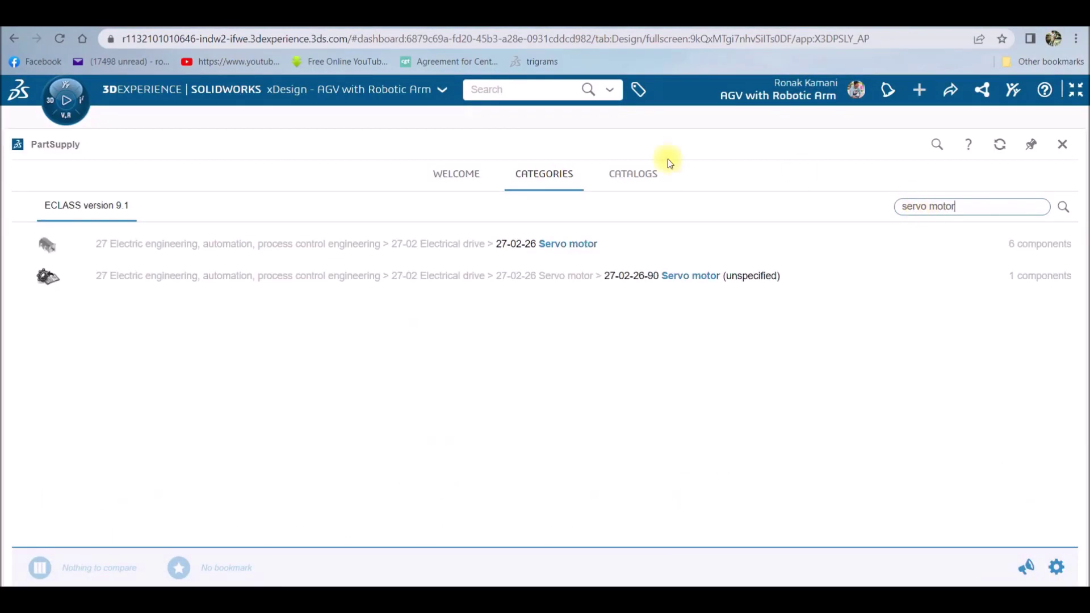
# Open the Servo motor category and view the Schneider Electric 900 W servo motor's details.
pyautogui.click(571, 244)
pyautogui.scroll(-4, 577, 419)
pyautogui.click(925, 516)
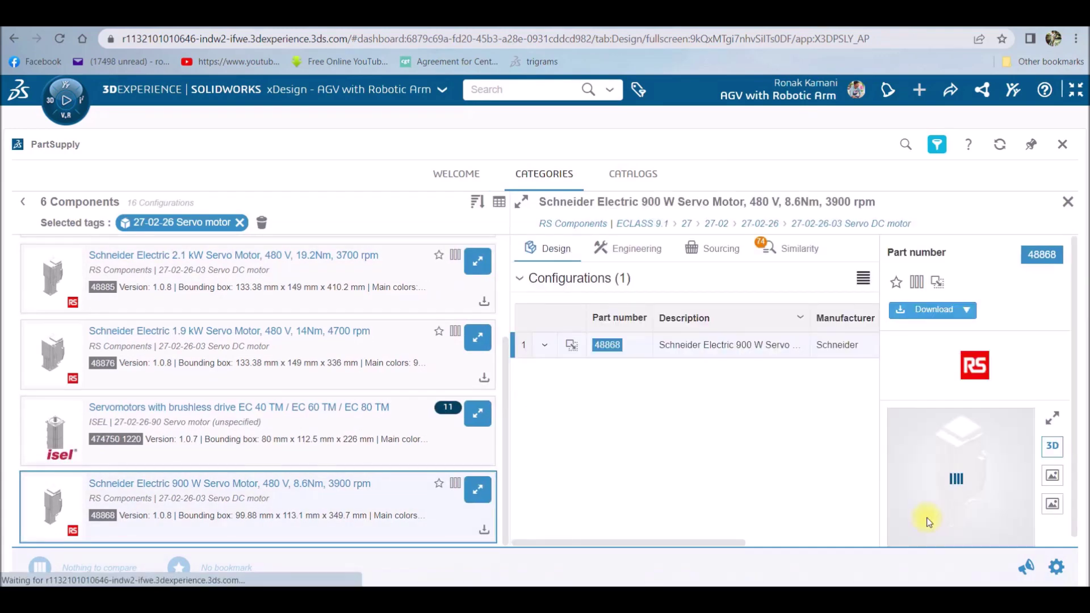
pyautogui.moveTo(604, 386); pyautogui.dragTo(455, 413)
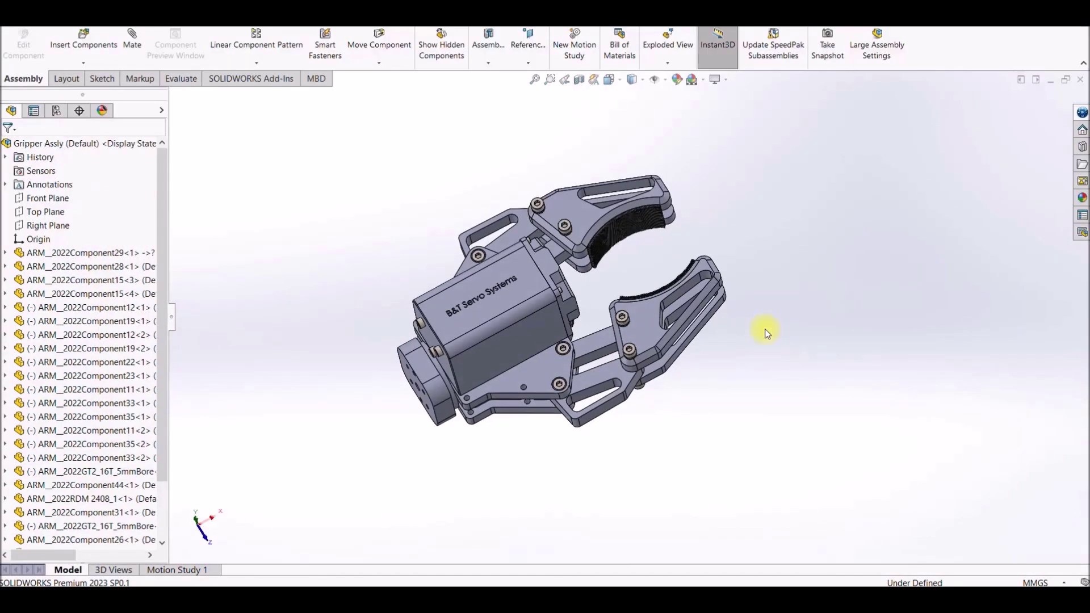
# Select the gripper's servo motor ARM_2022Component44 and choose Replace Components.
pyautogui.moveTo(762, 328); pyautogui.dragTo(578, 377, button='middle')
pyautogui.click(577, 377)
pyautogui.scroll(-3, 578, 377)
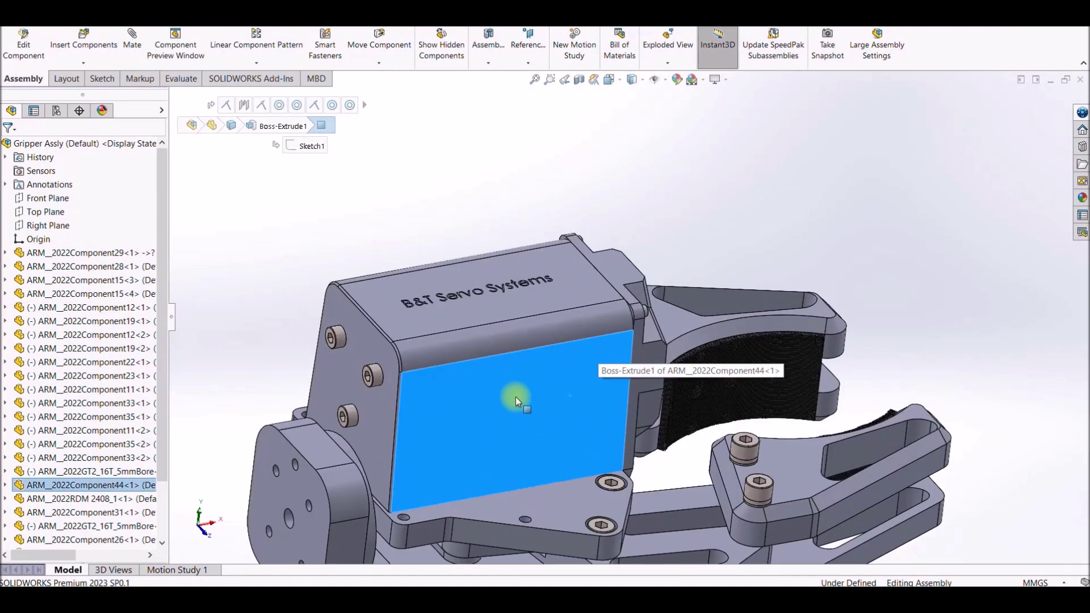
pyautogui.rightClick(516, 397)
pyautogui.click(573, 514)
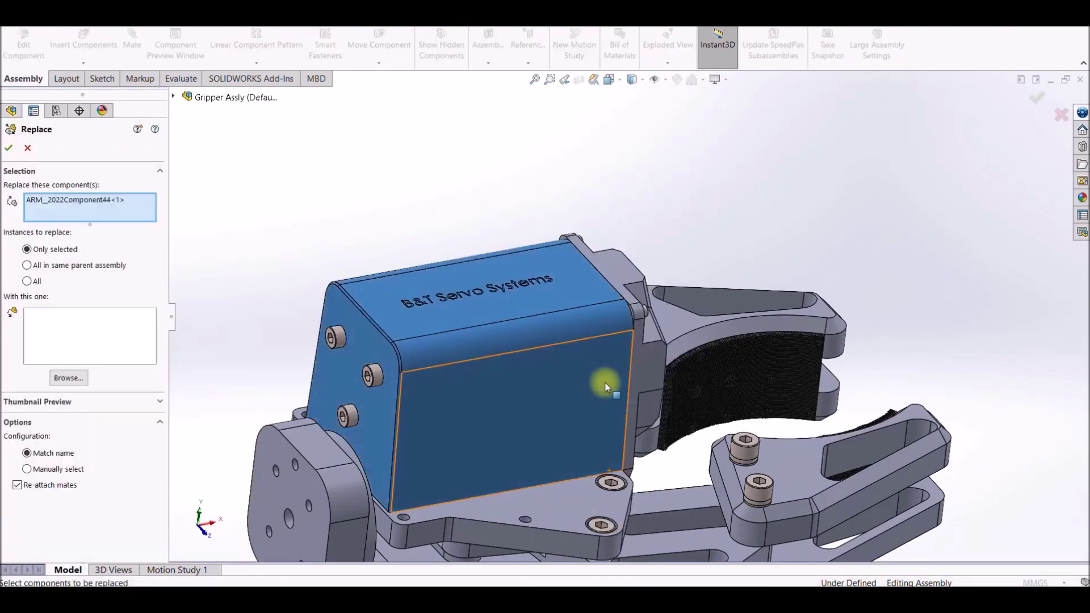
# Browse to Desktop > CONTEST > Mechanical Gripper > Solidworks for the replacement part.
pyautogui.click(68, 377)
pyautogui.click(304, 134)
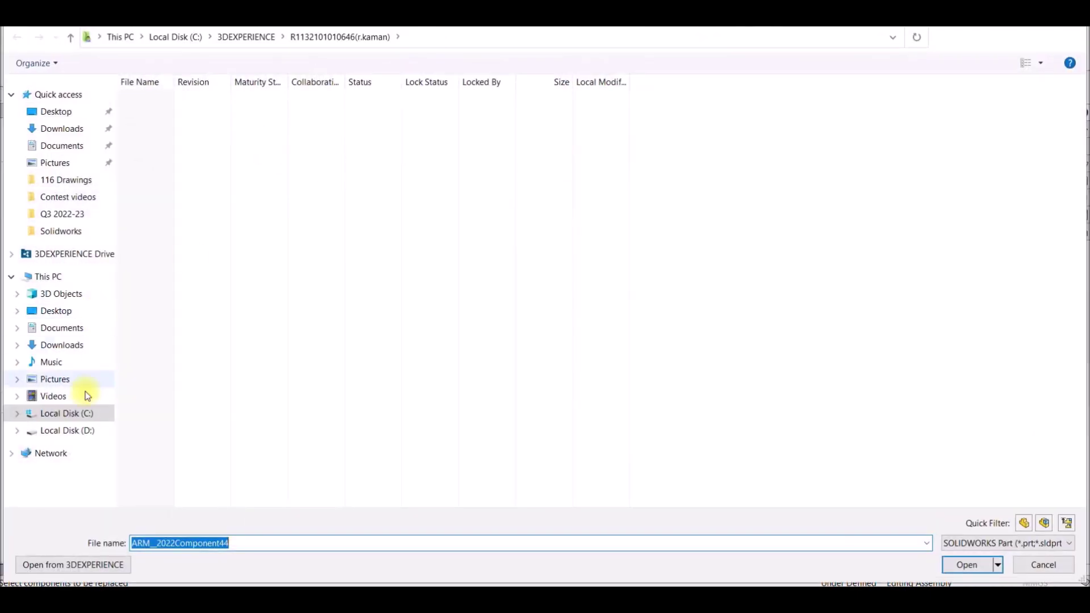
pyautogui.click(83, 113)
pyautogui.doubleClick(250, 118)
pyautogui.click(17, 36)
pyautogui.doubleClick(165, 120)
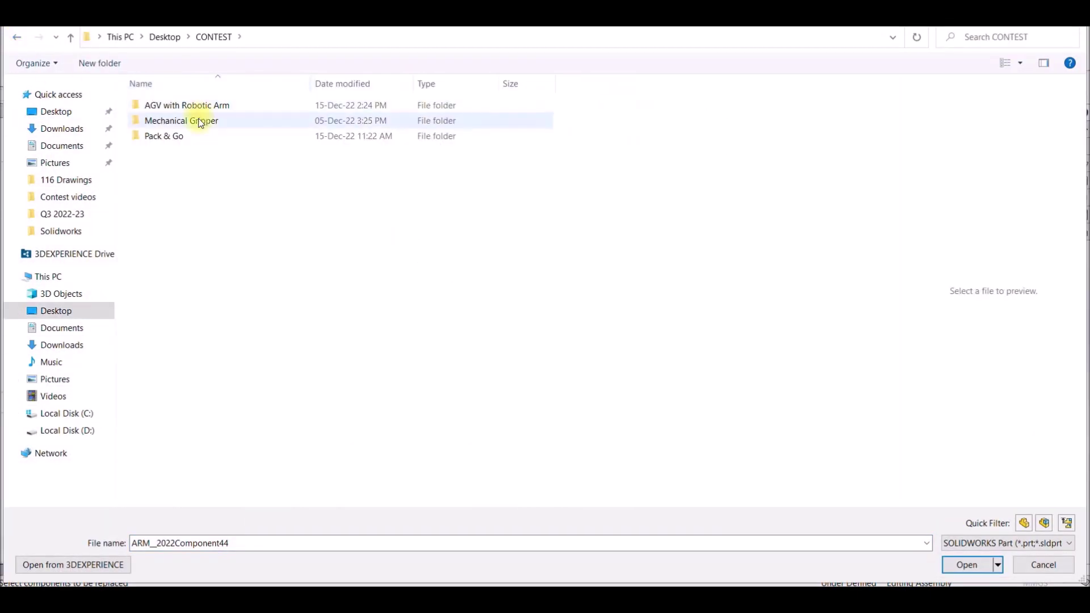
pyautogui.doubleClick(203, 117)
pyautogui.doubleClick(257, 121)
# Pick ARM_2022Component44_01 as the replacement, confirm, and check the new motor.
pyautogui.doubleClick(250, 382)
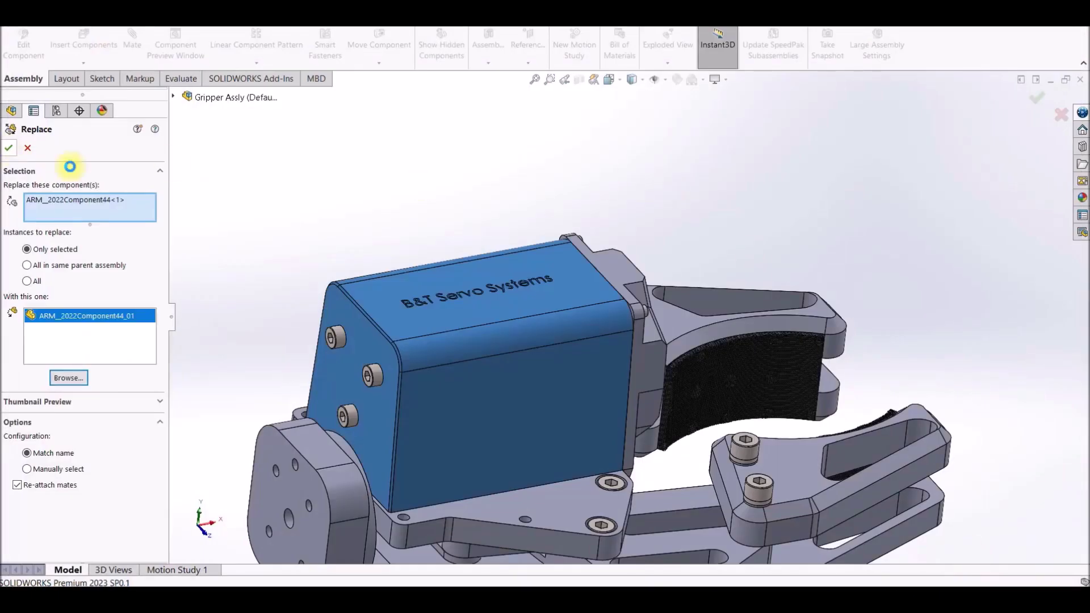
pyautogui.press('Return')
pyautogui.press('Return')
pyautogui.scroll(3, 706, 302)
pyautogui.moveTo(706, 302); pyautogui.dragTo(719, 352, button='middle')
# Save Gripper Assly from the 3DEXPERIENCE task pane with New Revision ticked.
pyautogui.click(1082, 112)
pyautogui.rightClick(845, 147)
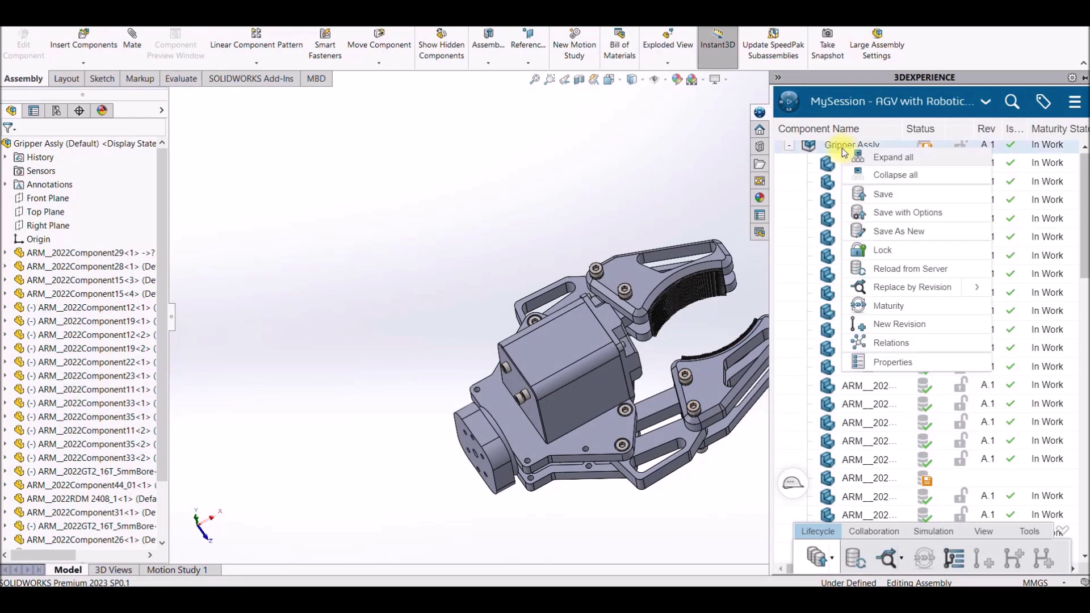
pyautogui.click(883, 194)
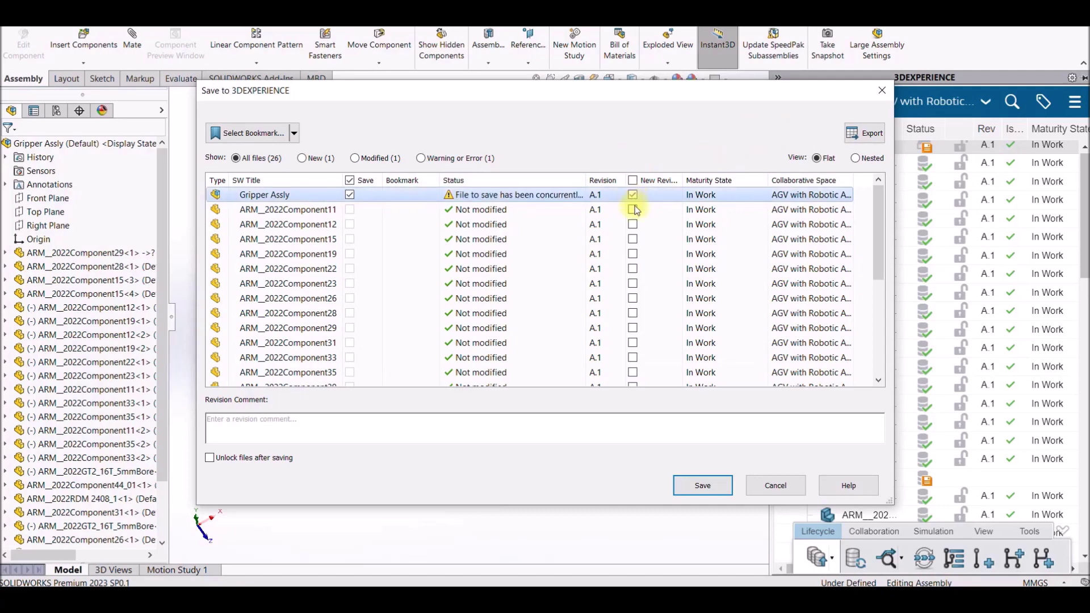
pyautogui.scroll(-5, 642, 235)
pyautogui.click(689, 485)
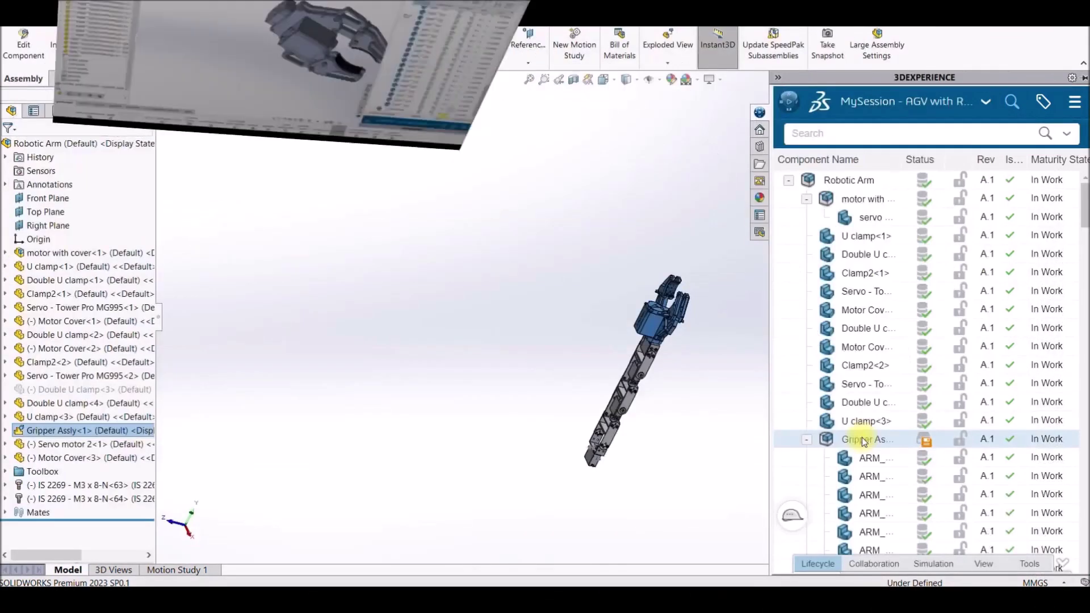
# Replace Gripper Assy in the Robotic Arm by its revision B.1.
pyautogui.rightClick(868, 439)
pyautogui.click(991, 355)
pyautogui.click(933, 241)
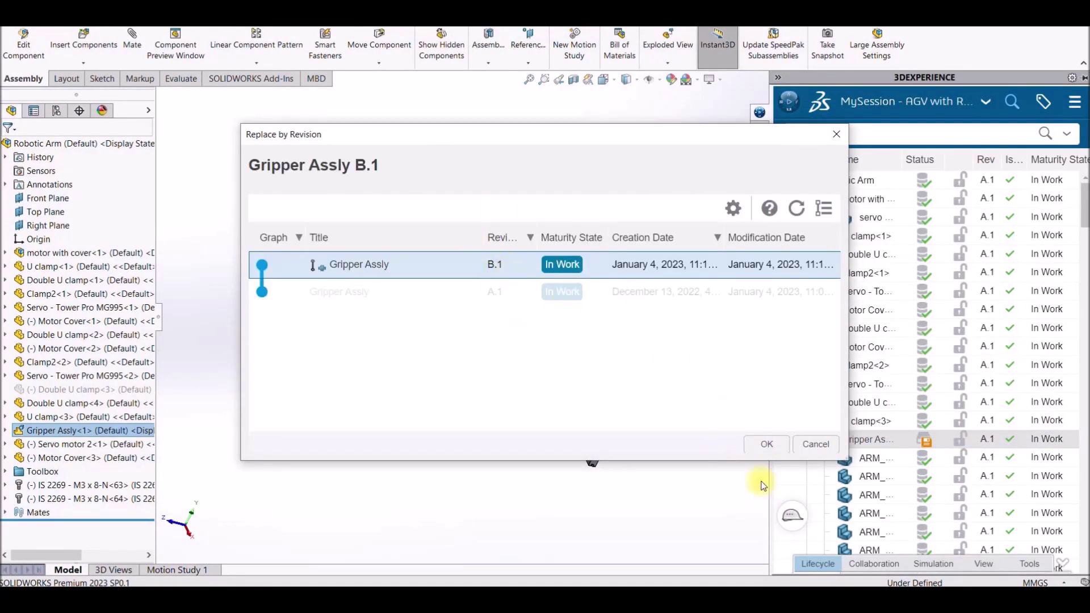
pyautogui.click(766, 444)
# Lock and save the AGV with Robotic Arm assembly to 3DEXPERIENCE.
pyautogui.scroll(-5, 714, 331)
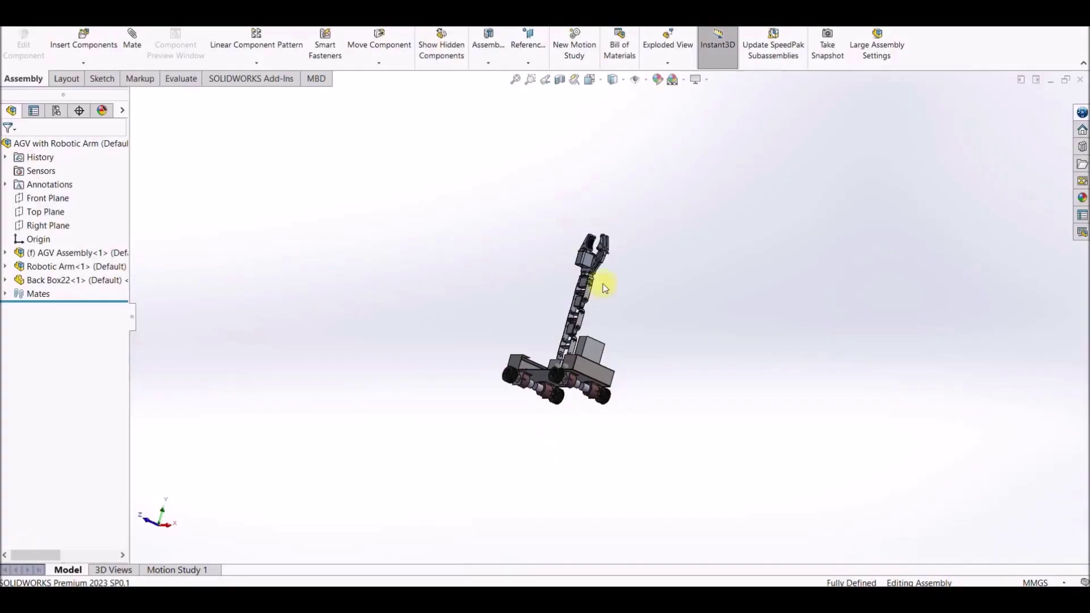
pyautogui.scroll(-5, 605, 281)
pyautogui.rightClick(872, 187)
pyautogui.click(873, 221)
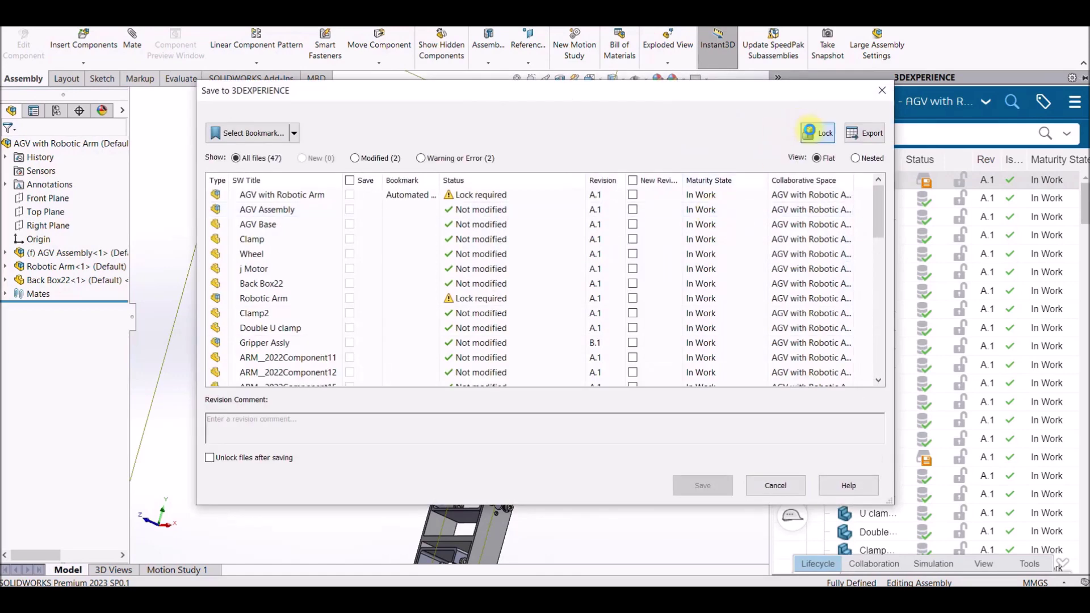
pyautogui.click(817, 133)
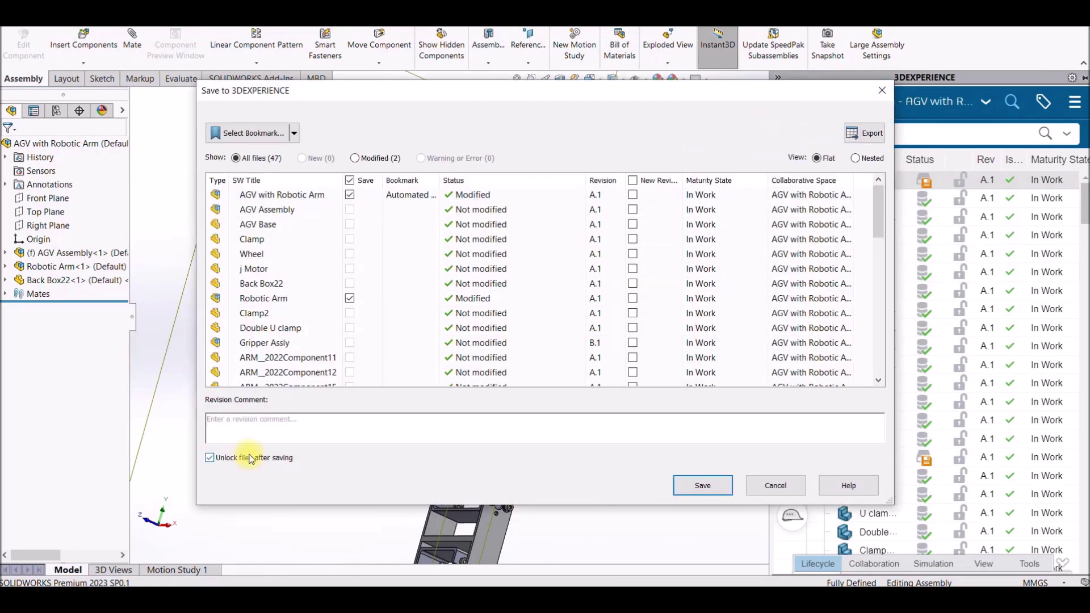
pyautogui.click(703, 485)
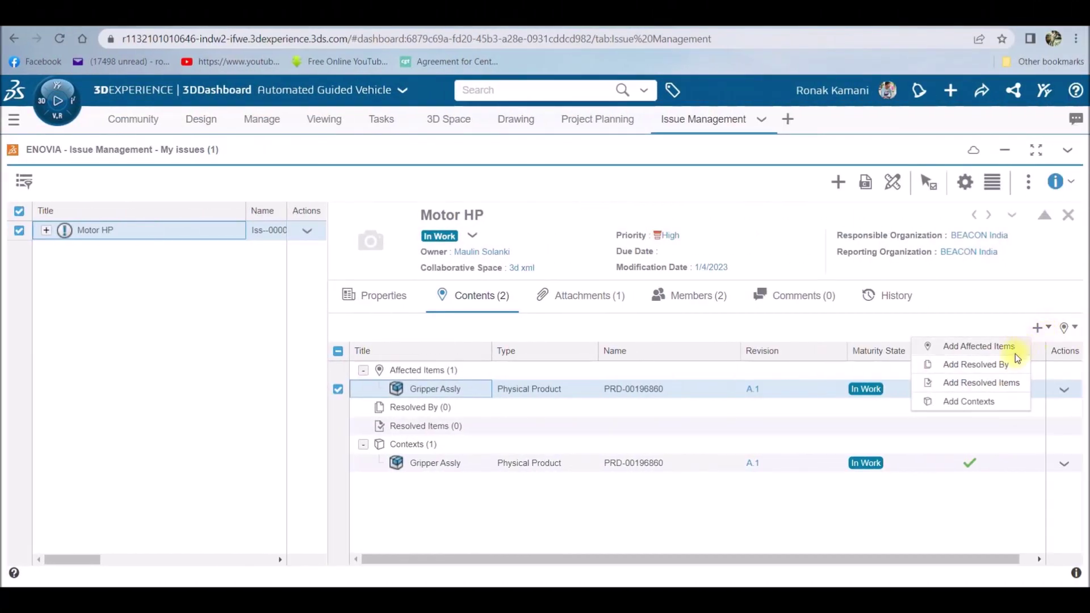
# Add the B.1 Gripper Assy and AGV assemblies as resolved items and set Motor HP to In Approval.
pyautogui.click(993, 382)
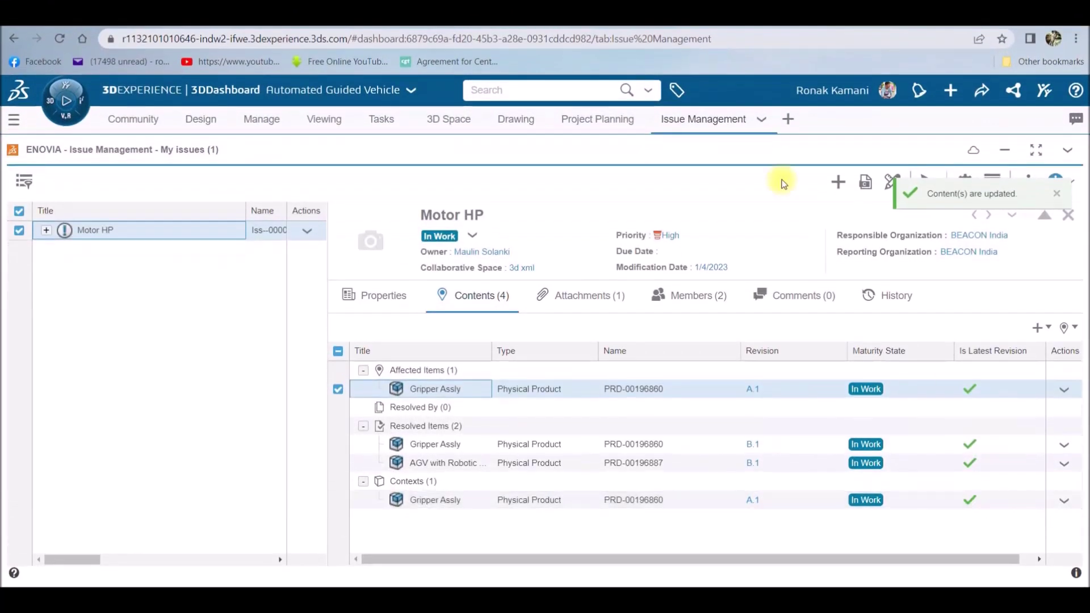
pyautogui.click(472, 237)
pyautogui.click(533, 267)
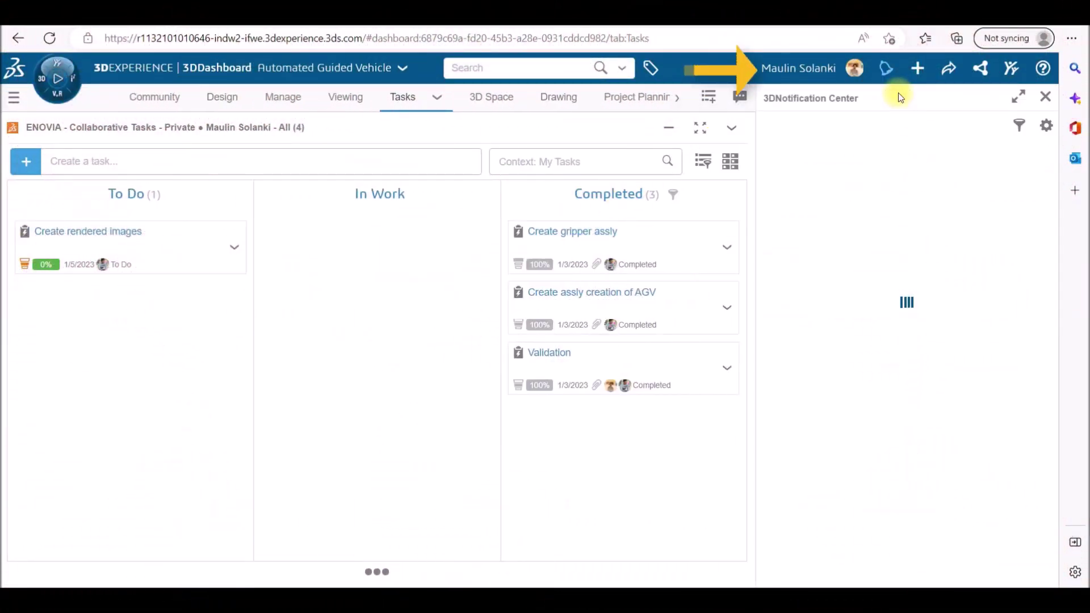
# Open the issue's AGV with Robotic Arm in 3DPlay, inspect the gripper, then reopen Motor HP's state menu.
pyautogui.click(905, 180)
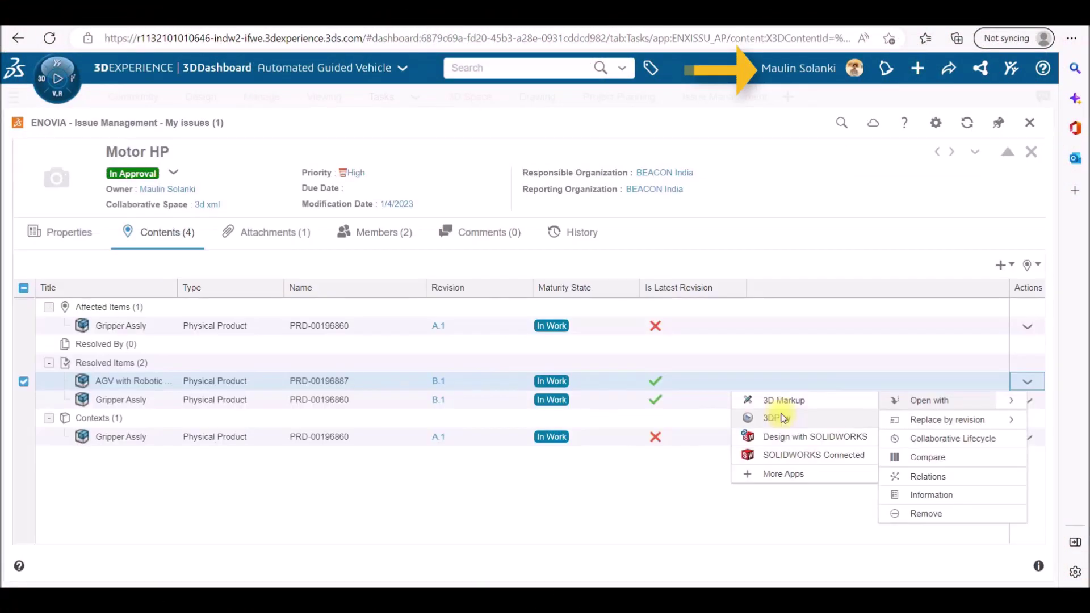
pyautogui.click(774, 419)
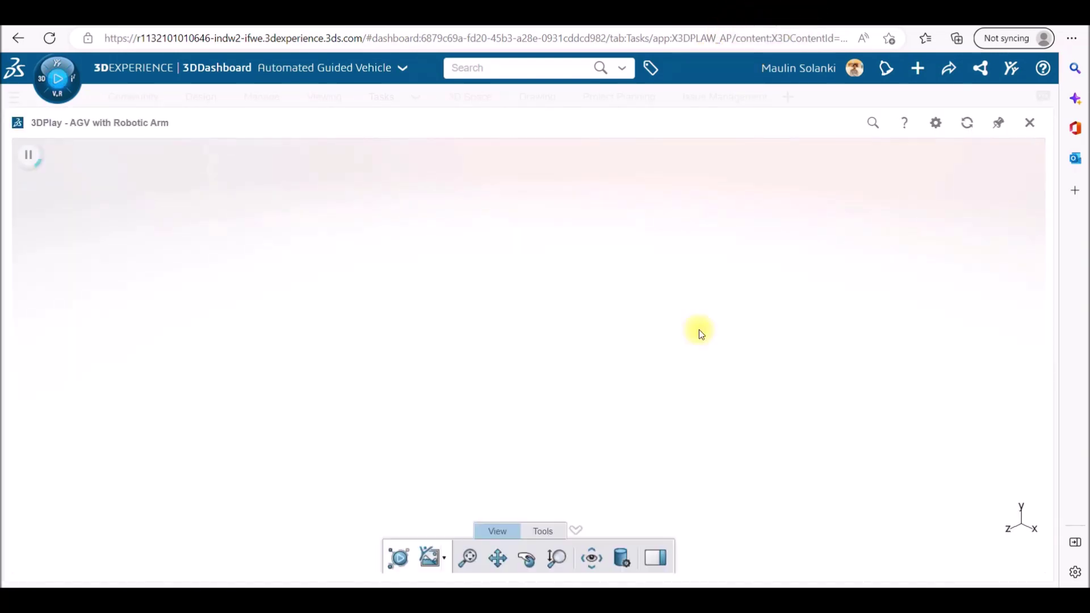
pyautogui.moveTo(520, 265); pyautogui.dragTo(477, 310)
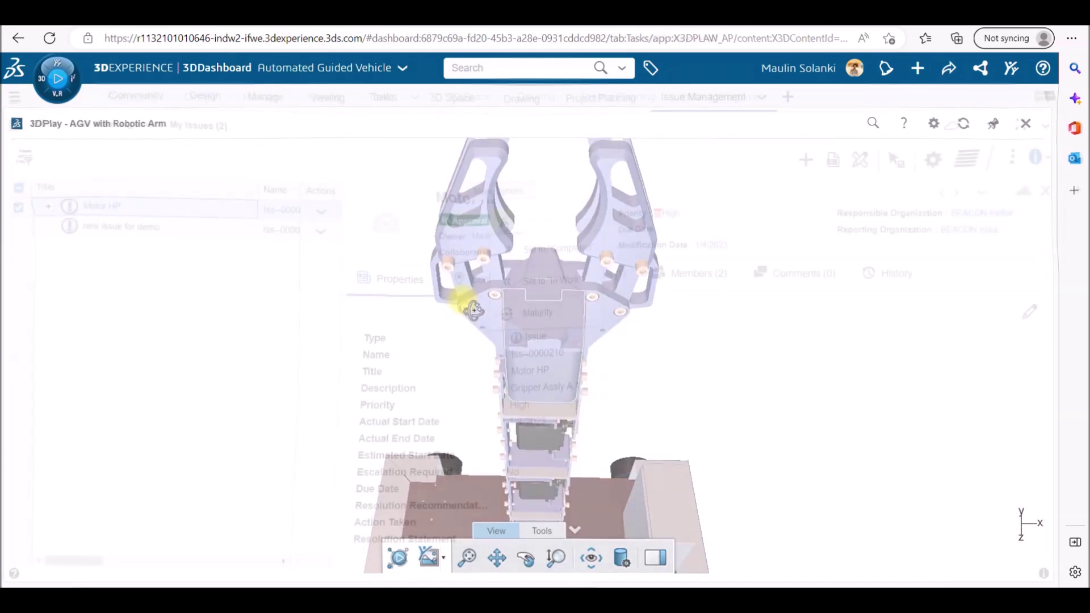
pyautogui.click(490, 217)
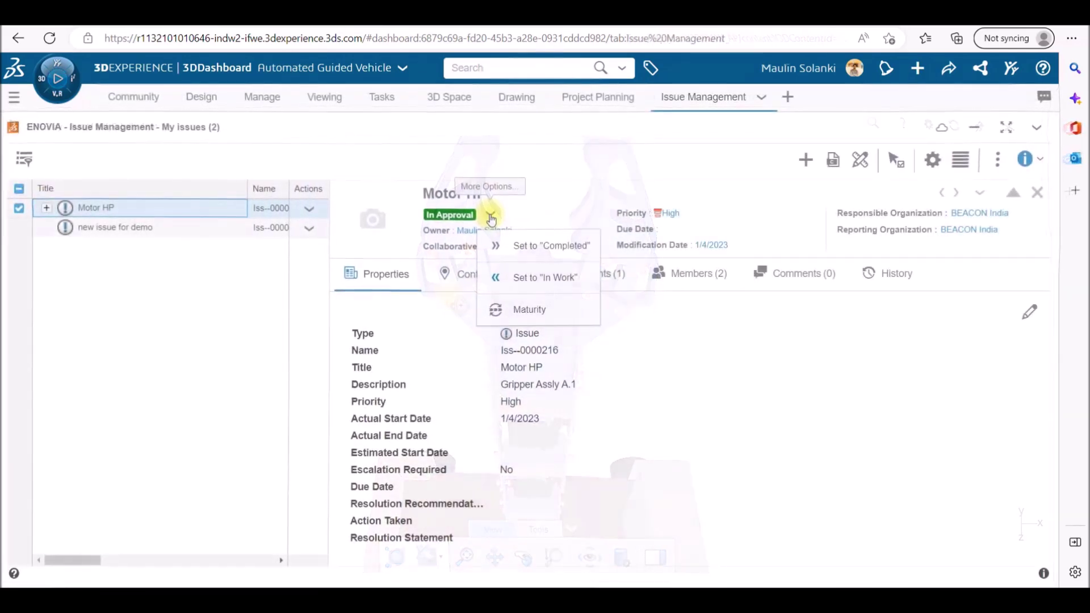
pyautogui.click(492, 245)
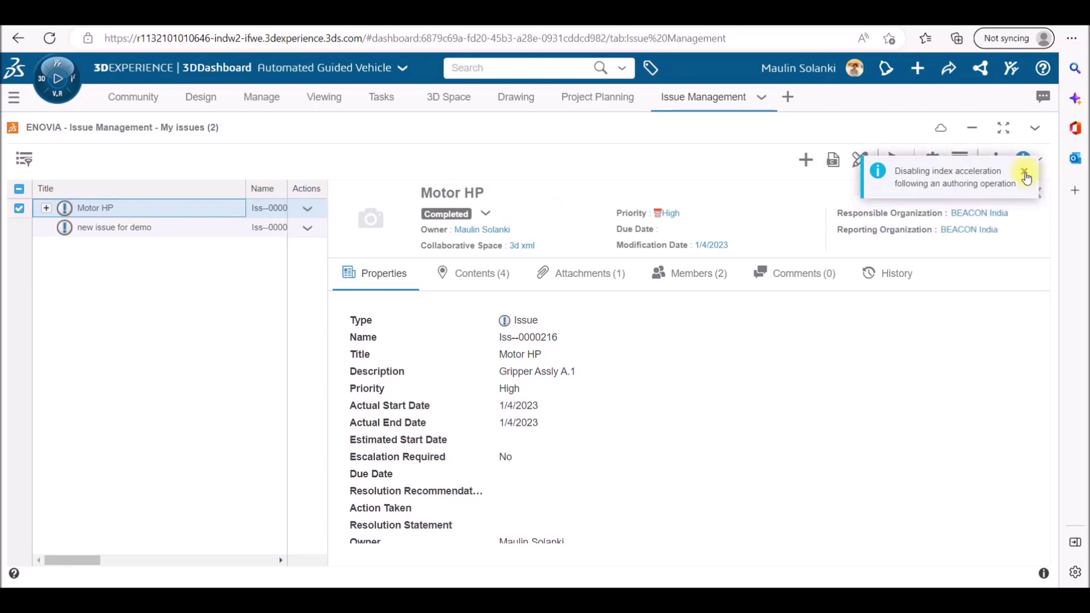
pyautogui.click(794, 274)
pyautogui.click(450, 353)
pyautogui.write('Now you can proceed for the rendering task. @rona')
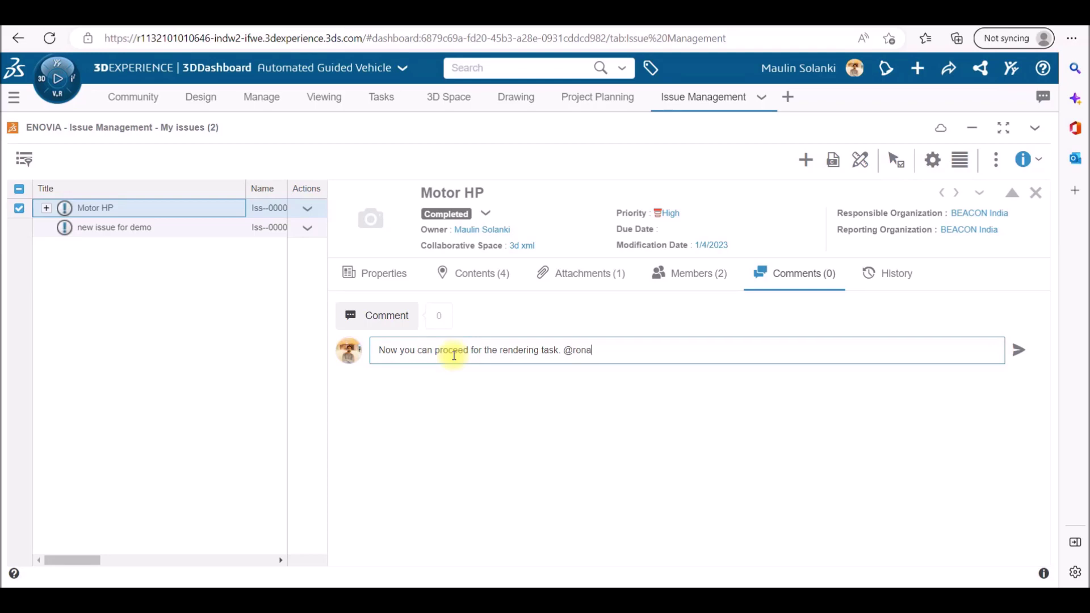
pyautogui.press('Return')
pyautogui.click(1018, 351)
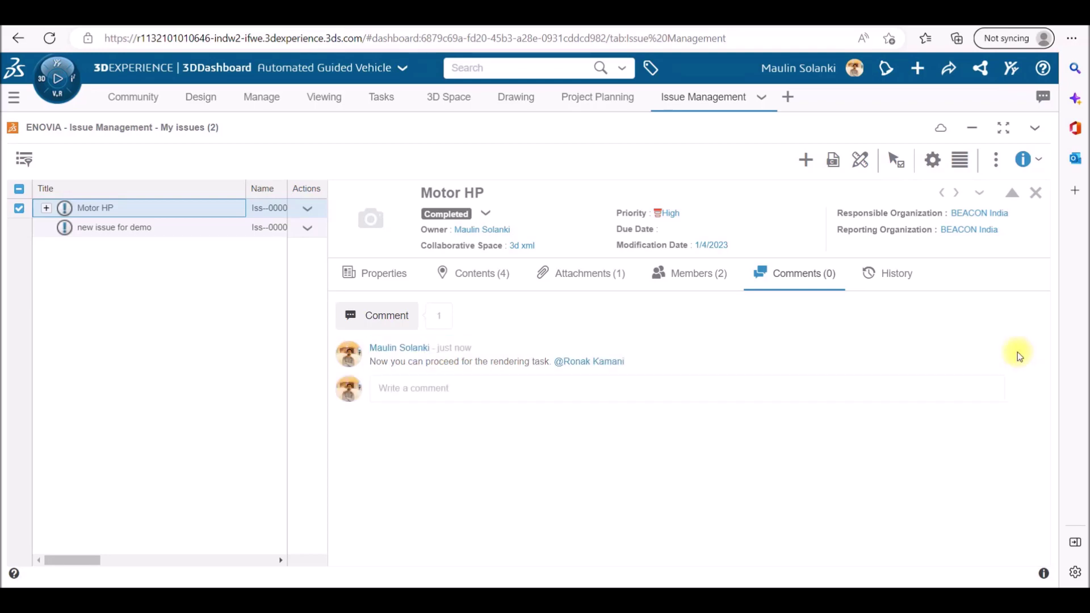